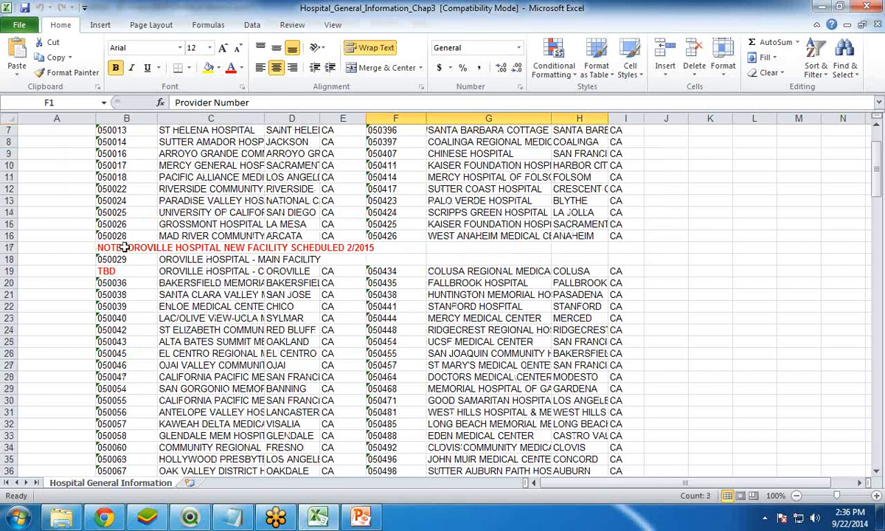
- Examine the hospital sheet's note row, the TBD provider entry and the two side-by-side sets of provider columns
left_click_drag(110, 248, 399, 248)
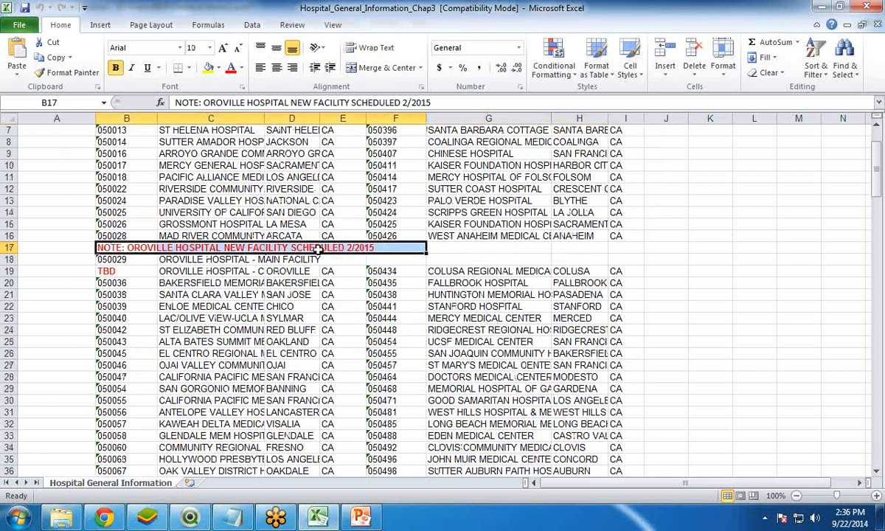
left_click(116, 272)
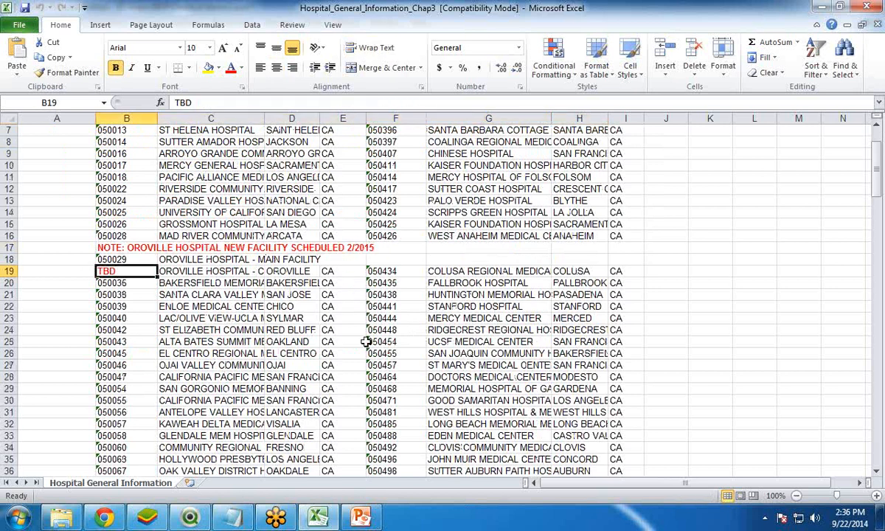
scroll(361, 356, "down", 3)
scroll(362, 357, "down", 13)
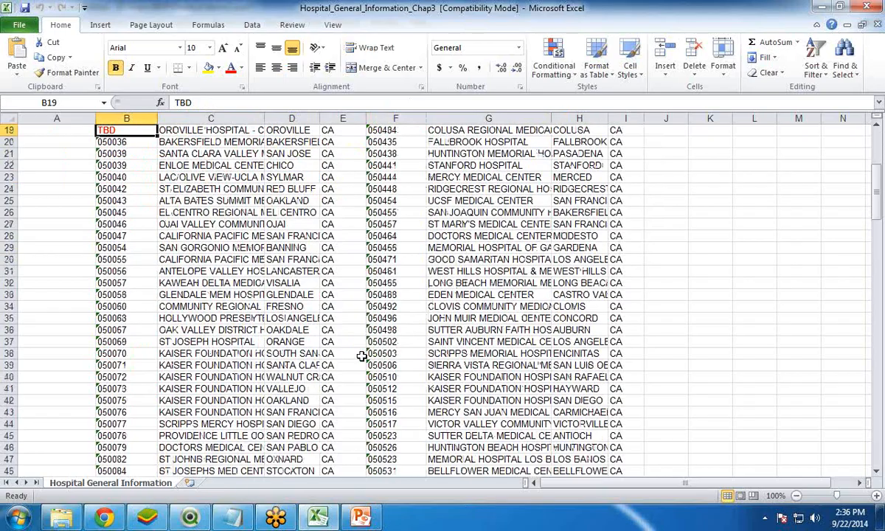
scroll(361, 356, "down", 20)
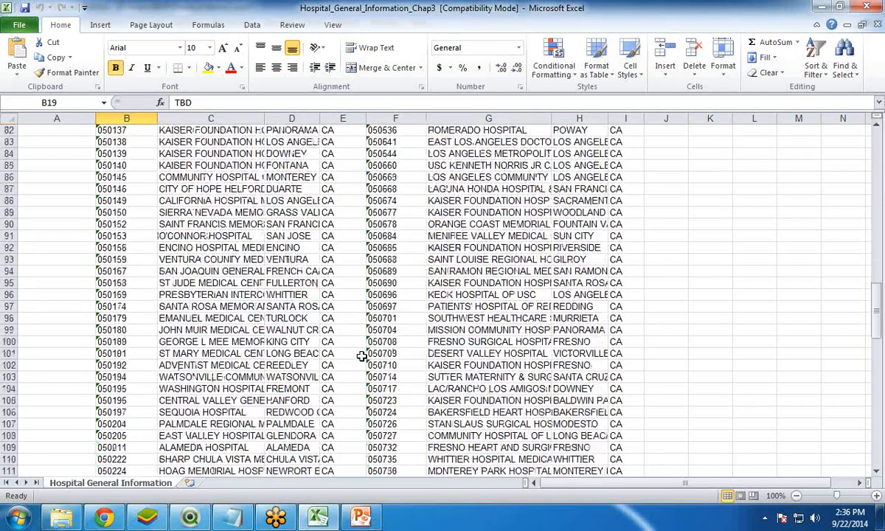
scroll(362, 356, "up", 20)
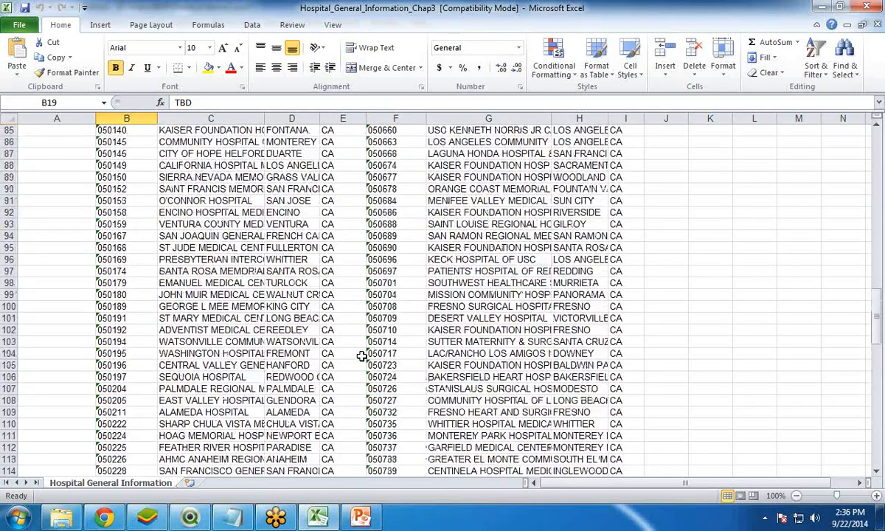
scroll(361, 357, "up", 1)
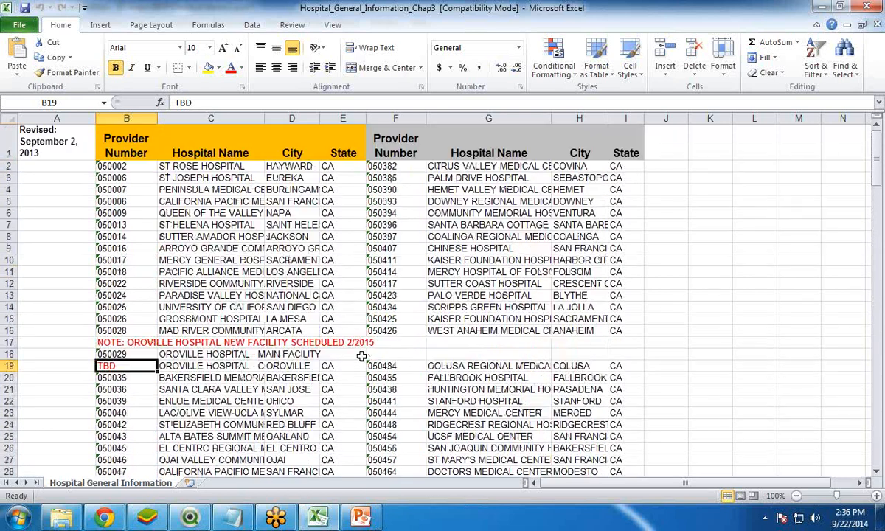
scroll(362, 356, "down", 20)
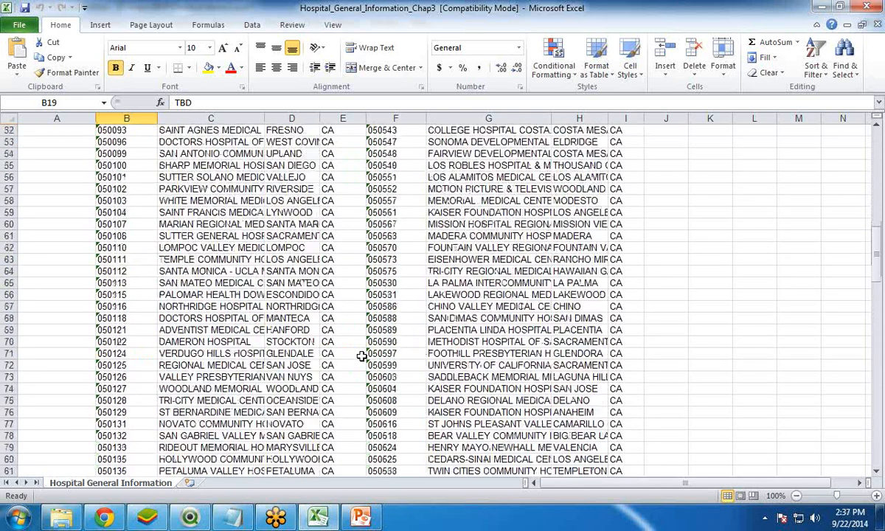
scroll(362, 356, "down", 2)
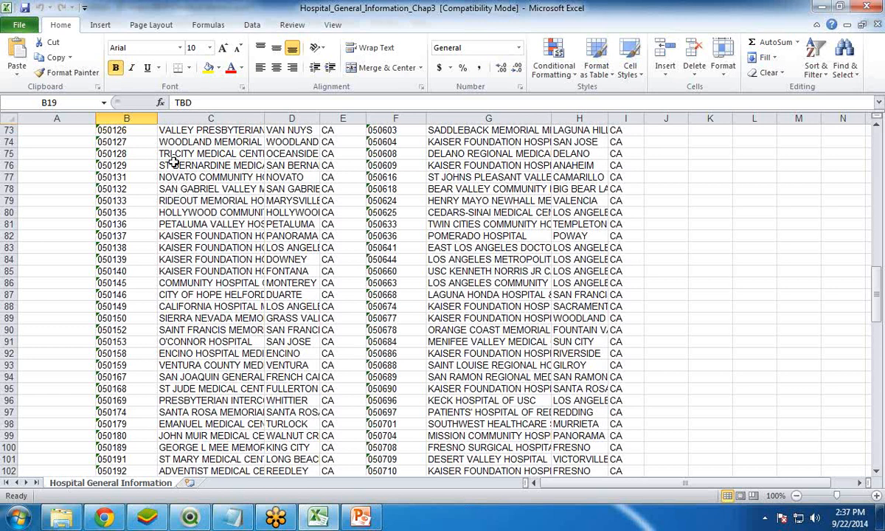
- Switch to QlikView and open the Hospital_General_Information_Chap3 table file from the script editor's Main Data section
left_click(190, 516)
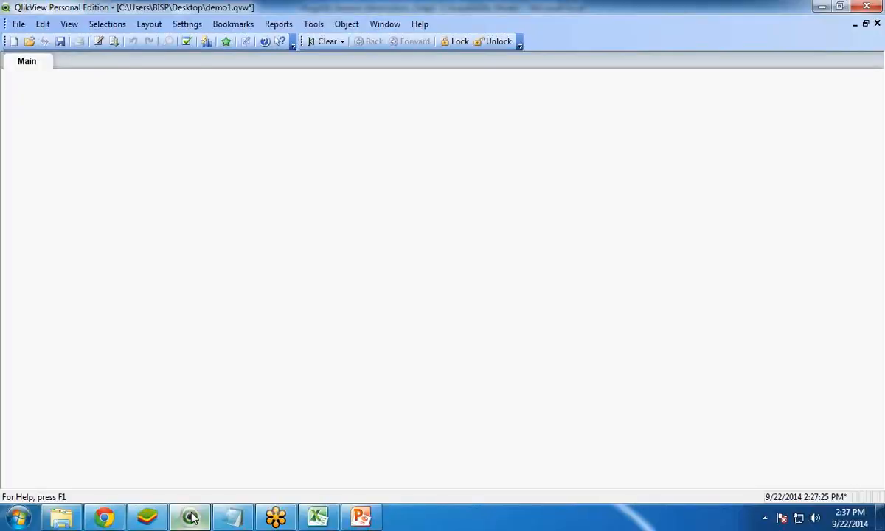
left_click(99, 42)
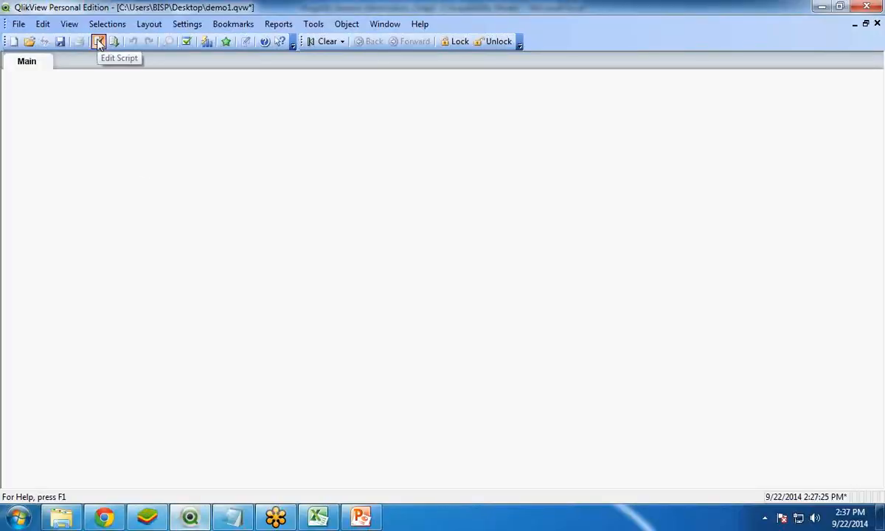
left_click_drag(243, 35, 350, 43)
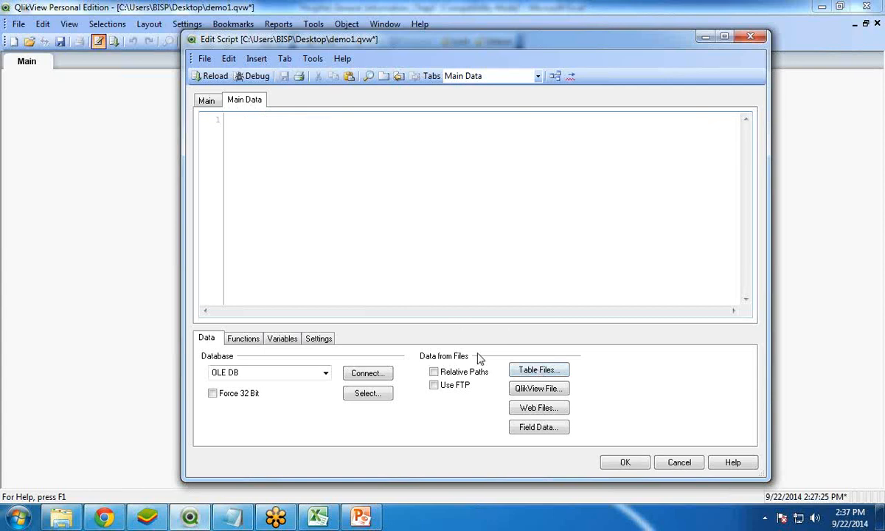
left_click(541, 371)
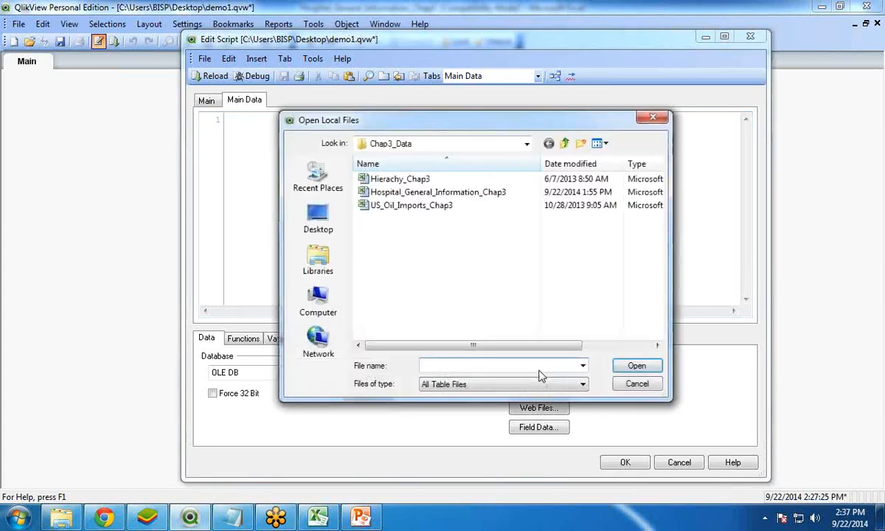
left_click(406, 193)
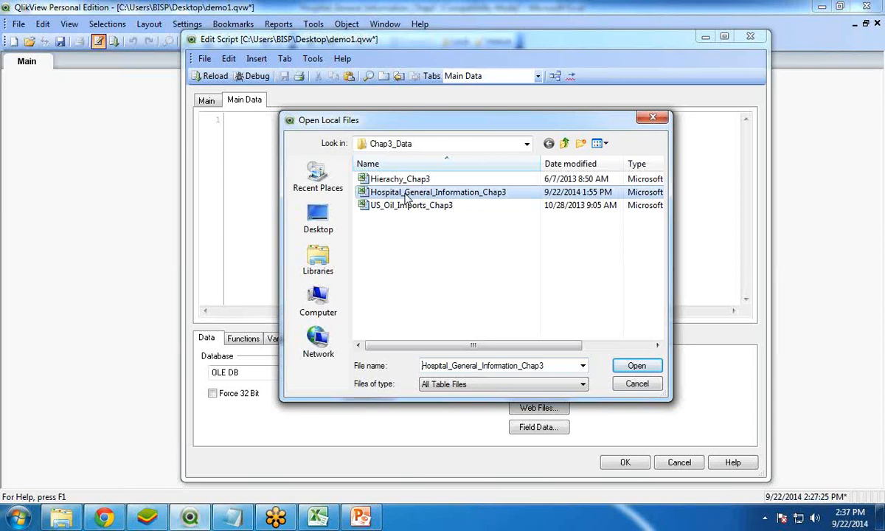
left_click(636, 366)
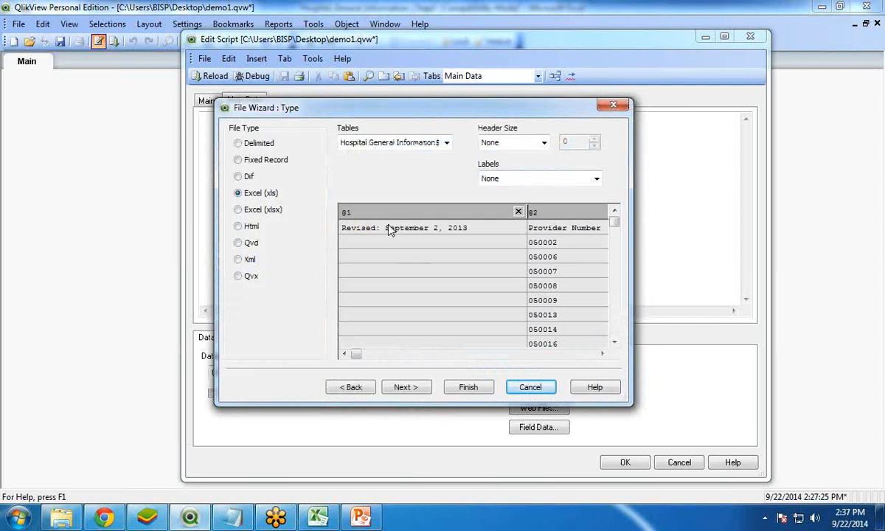
- Set the imported table's labels to Embedded Labels
left_click(346, 212)
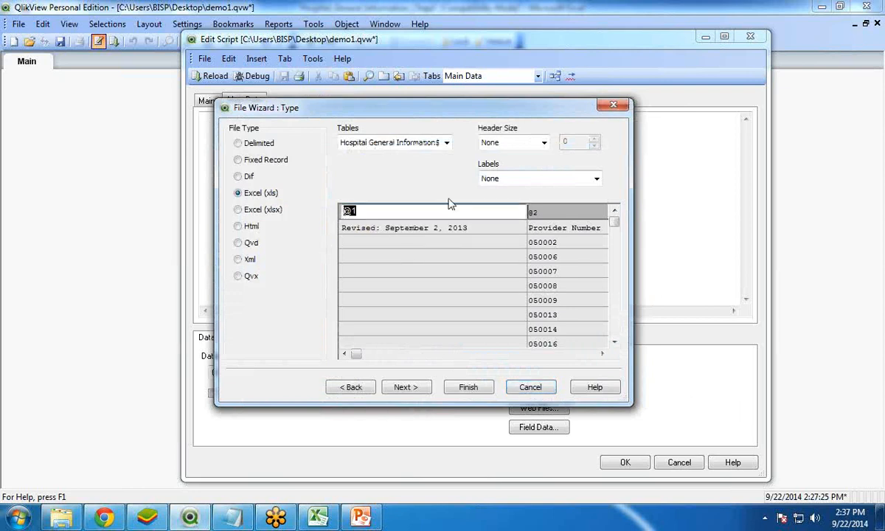
left_click(525, 178)
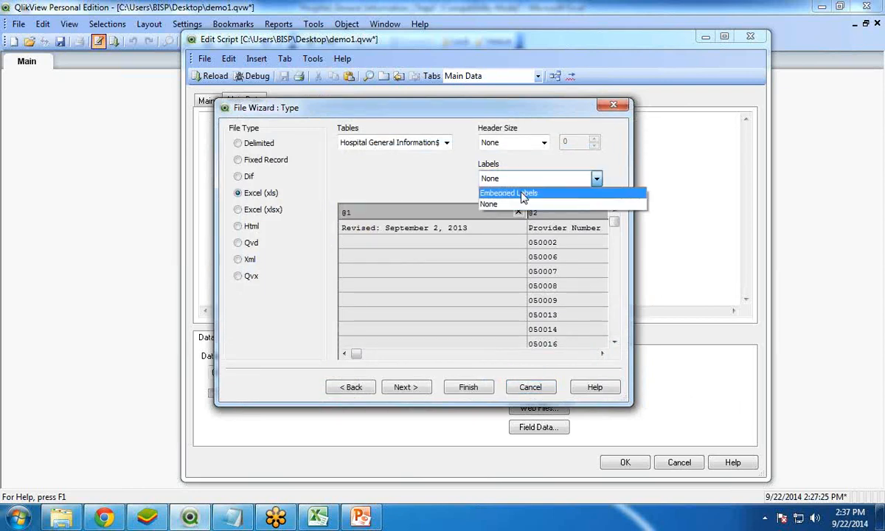
left_click(522, 194)
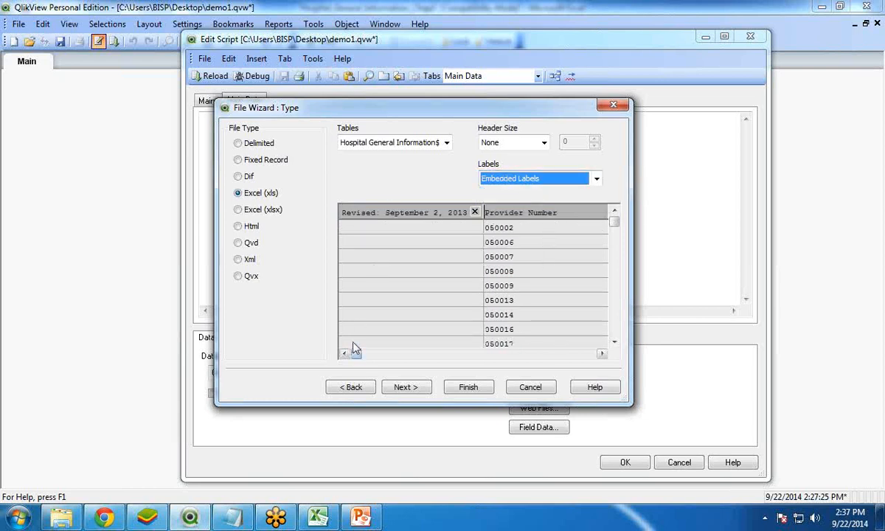
mouse_move(359, 354)
left_mouse_down()
mouse_move(579, 360)
mouse_move(359, 357)
left_mouse_up()
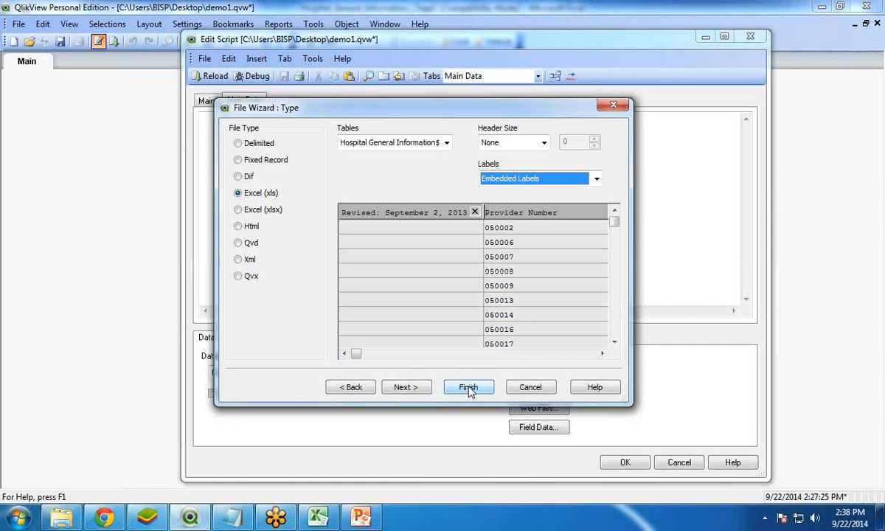
- Enable the transformation step and delete the first column, headed "Revised: September 2, 2013"
left_click(406, 387)
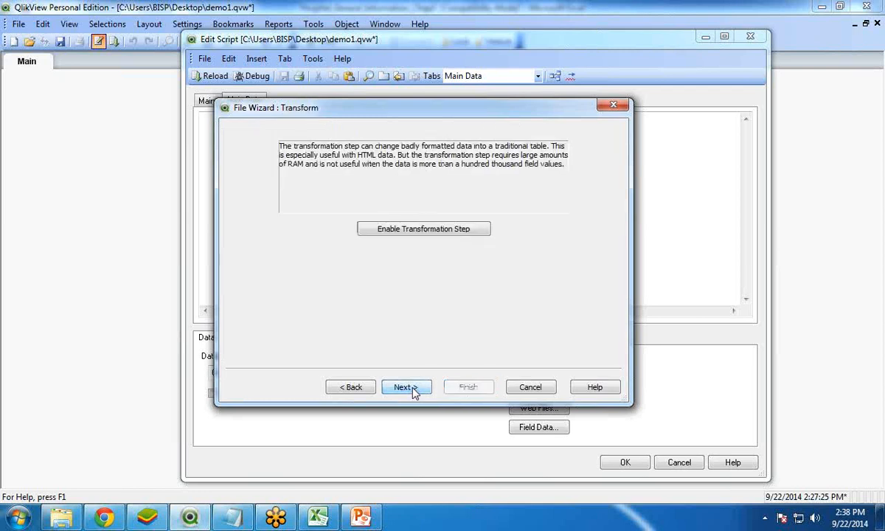
left_click(410, 232)
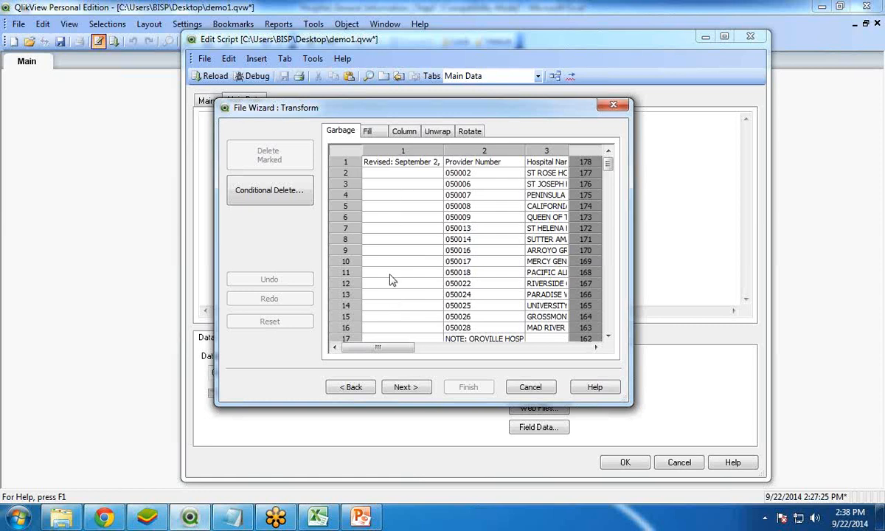
left_click(393, 150)
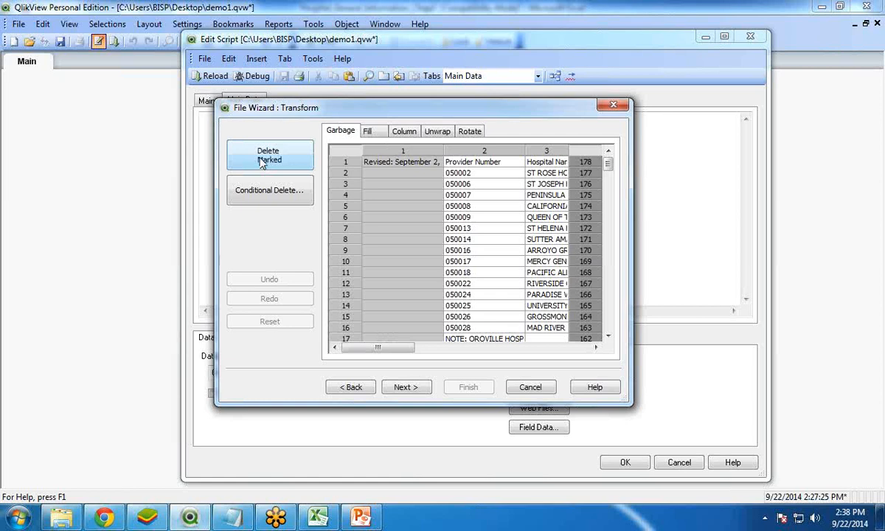
left_click(262, 162)
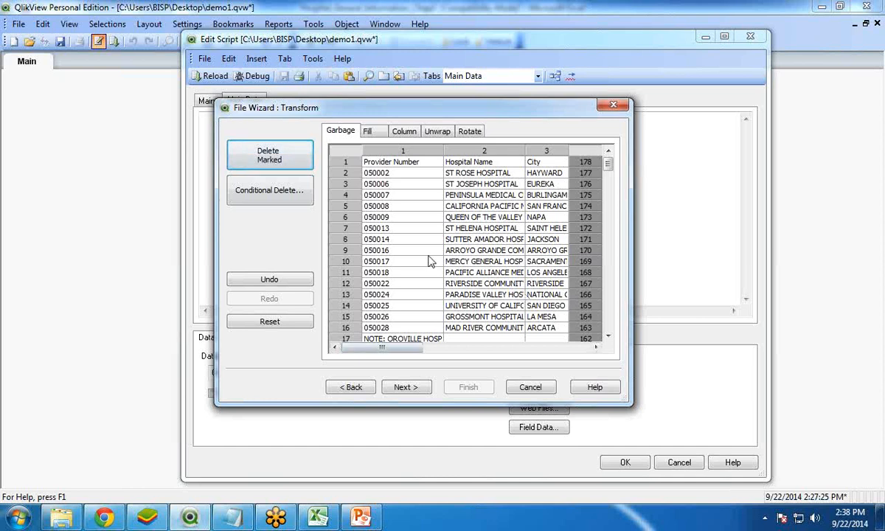
- Conditionally delete the rows whose column 1 value contains "NOTE"
left_click(608, 336)
left_click(608, 336)
left_click(608, 336)
left_click(608, 337)
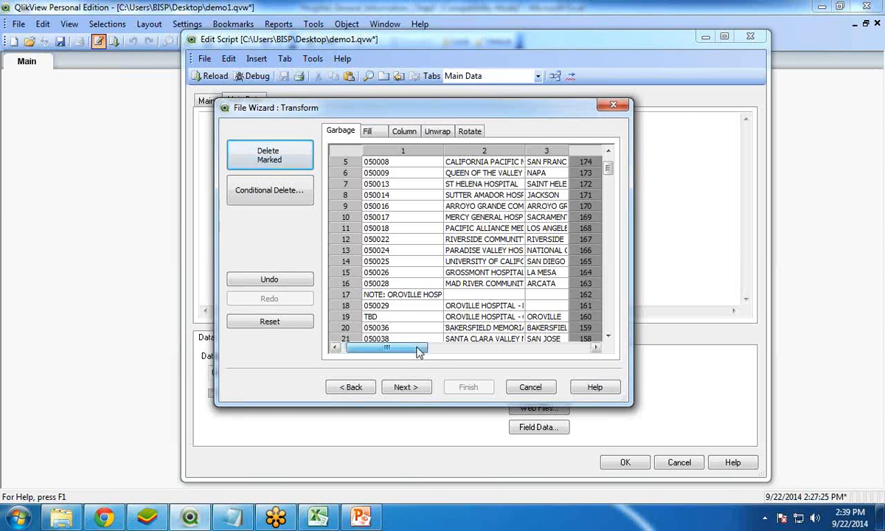
mouse_move(383, 348)
left_mouse_down()
mouse_move(518, 356)
mouse_move(391, 351)
left_mouse_up()
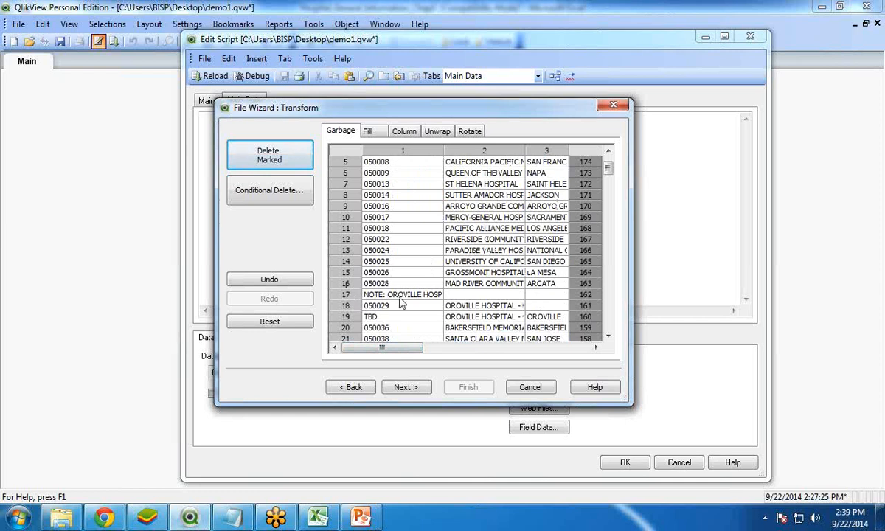
left_click(266, 196)
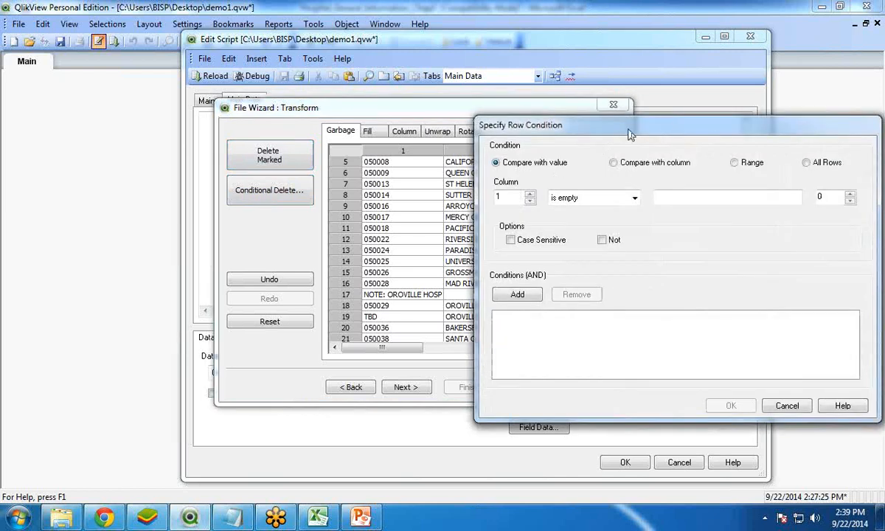
left_click_drag(590, 131, 591, 110)
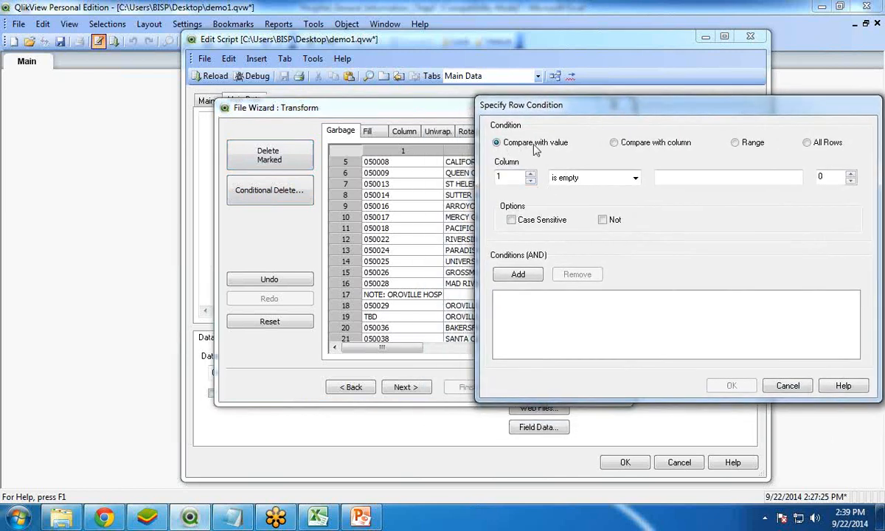
left_click_drag(581, 110, 504, 109)
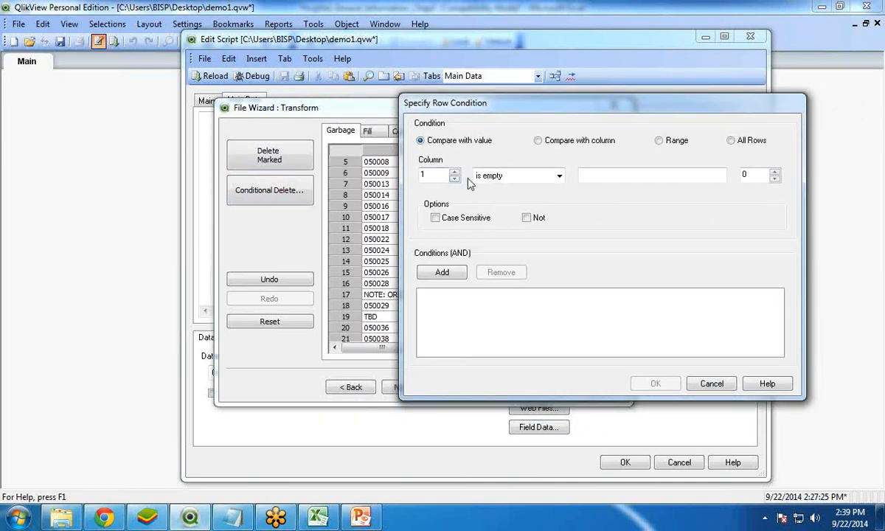
left_click(516, 176)
left_click(490, 204)
left_click(597, 174)
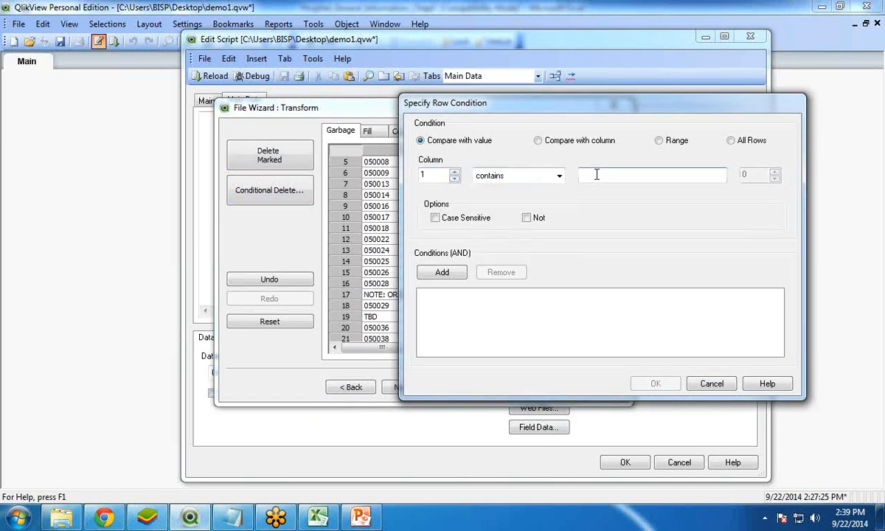
type("NOTE")
left_click(443, 273)
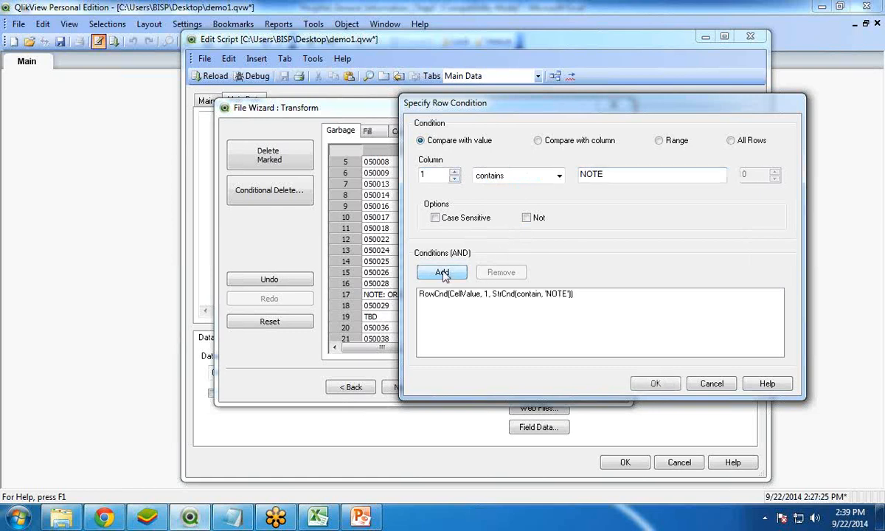
left_click_drag(520, 102, 582, 85)
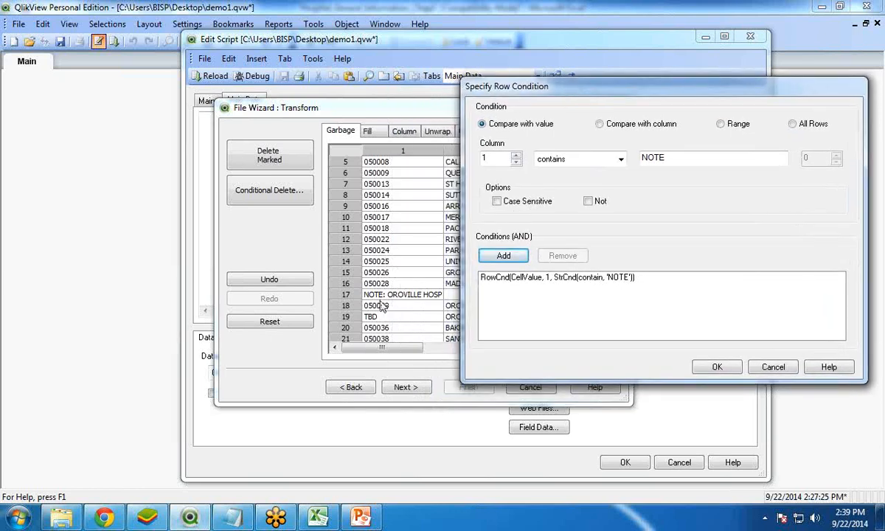
left_click(717, 368)
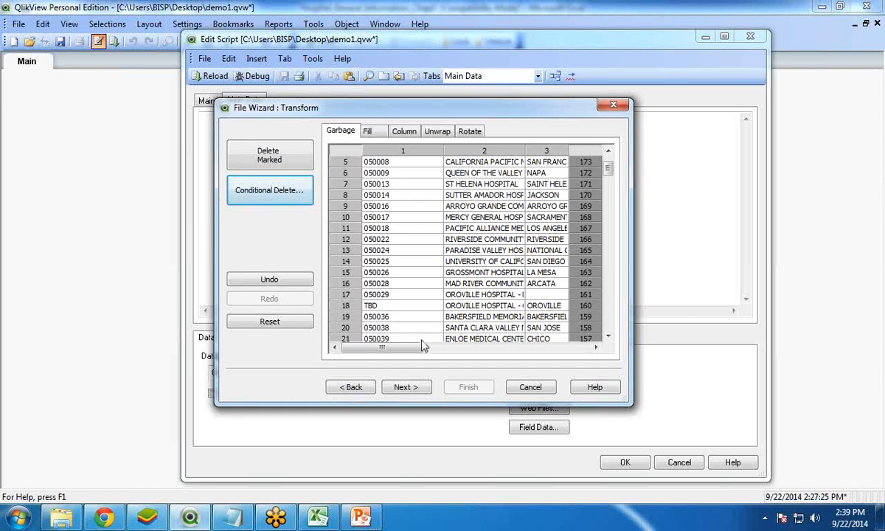
- Review the transformed table from first to last row, including the second set of provider columns
mouse_move(382, 348)
left_mouse_down()
mouse_move(515, 354)
mouse_move(382, 350)
left_mouse_up()
scroll(612, 170, "up", 2)
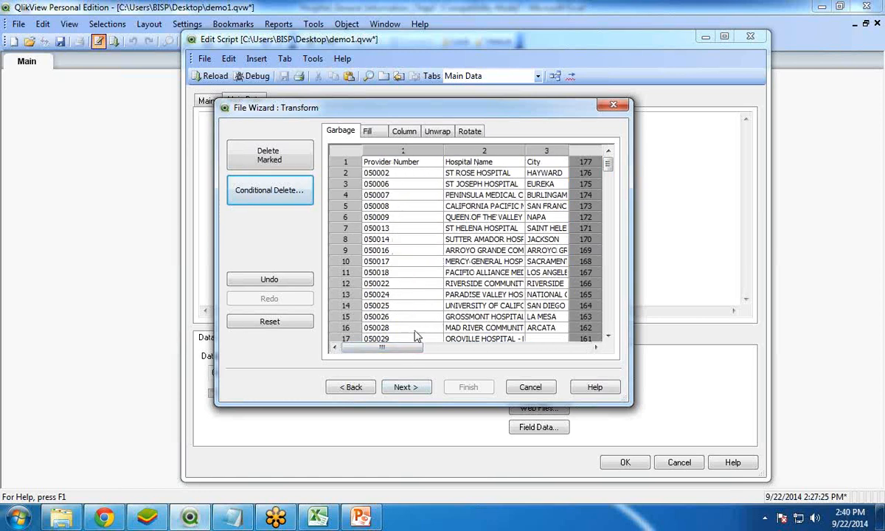
left_click_drag(409, 350, 450, 357)
left_click_drag(478, 357, 481, 356)
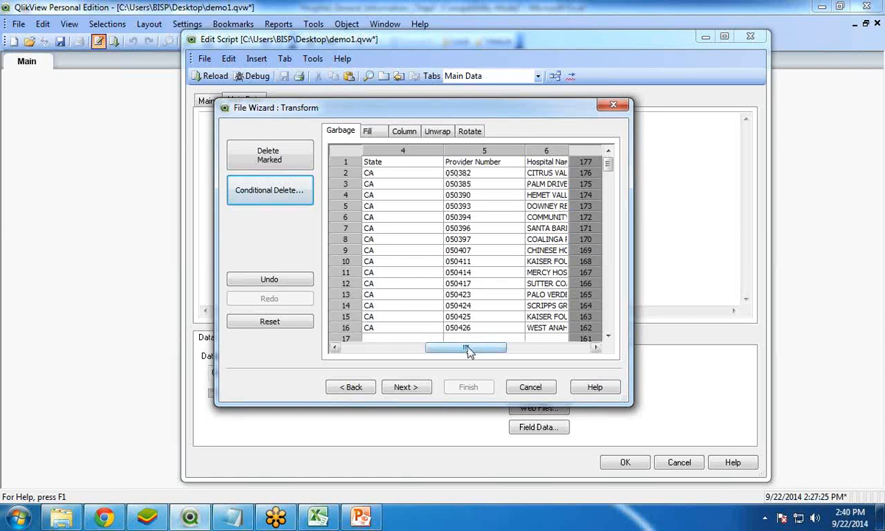
left_click_drag(468, 347, 394, 351)
left_click_drag(609, 165, 608, 322)
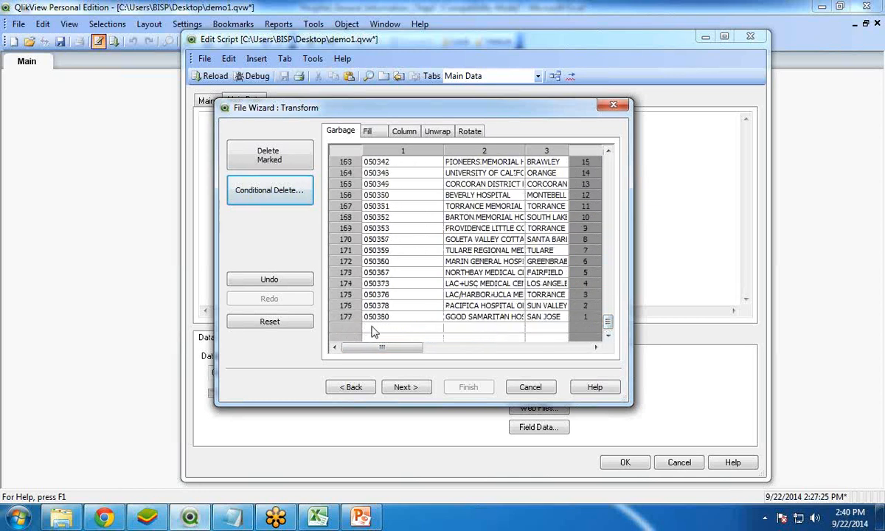
scroll(516, 222, "up", 20)
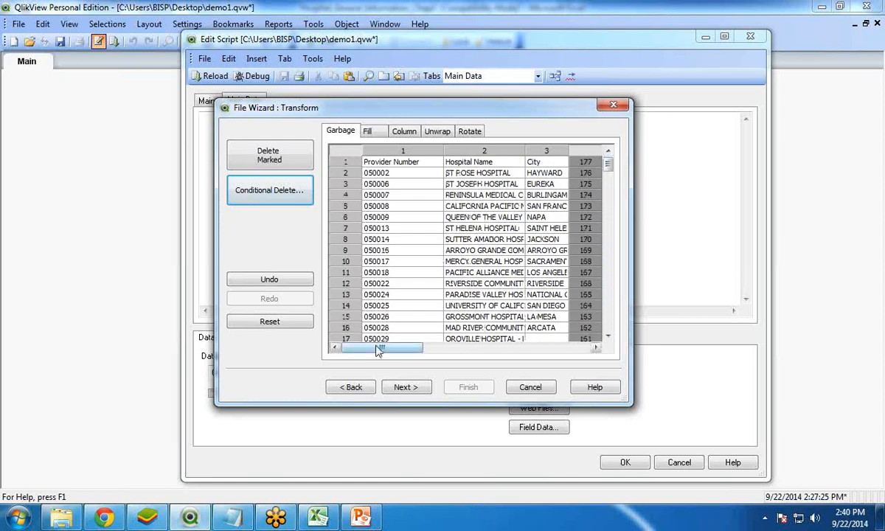
left_click_drag(362, 347, 462, 348)
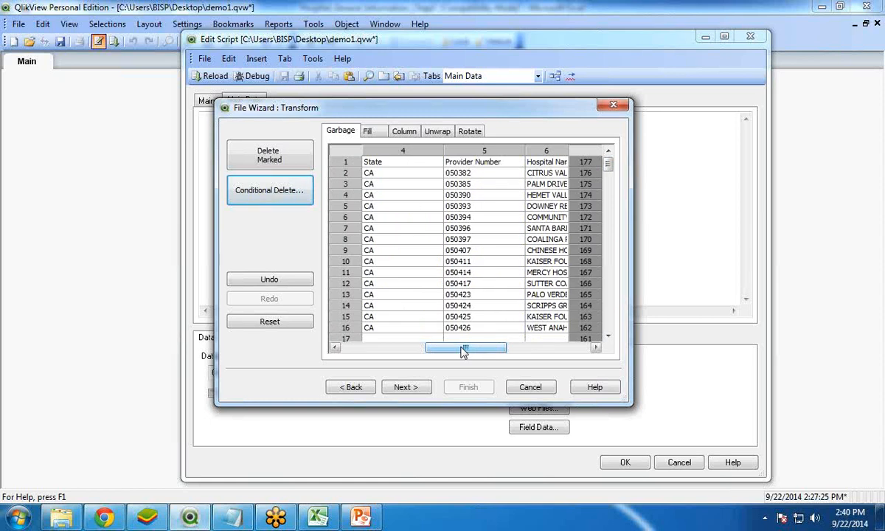
- Unwrap the table at the boundary between columns 4 and 5, stacking the second set of provider columns beneath the first
left_click(439, 132)
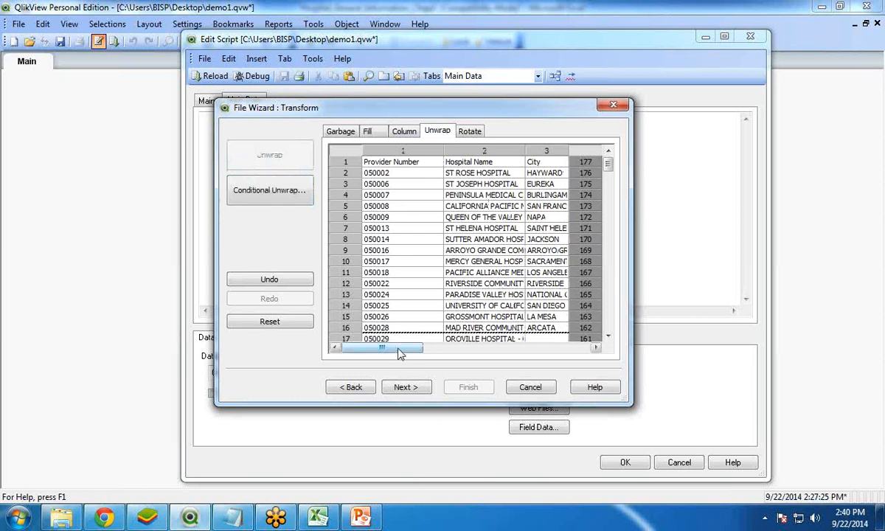
left_click_drag(398, 354, 483, 352)
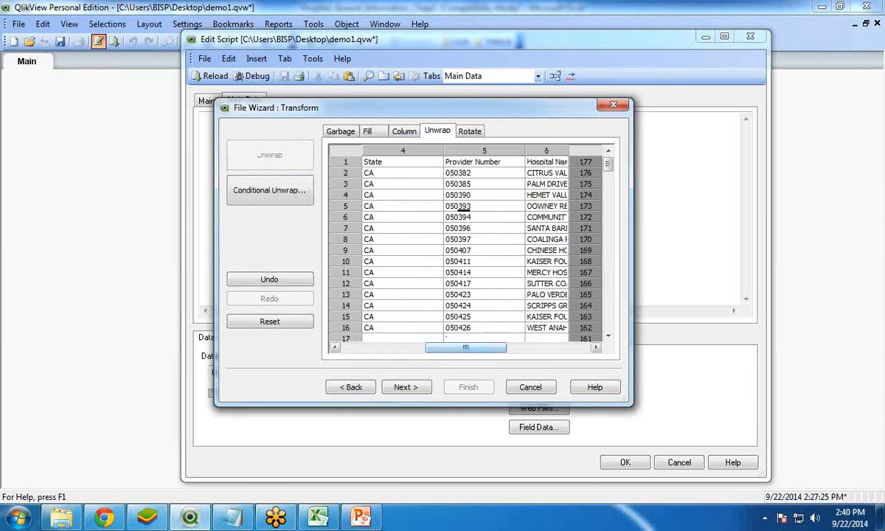
left_click(445, 208)
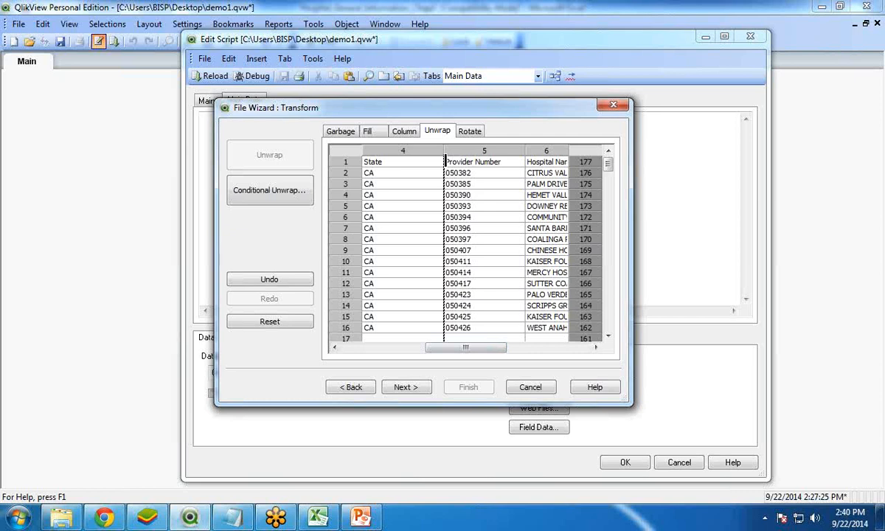
left_click(445, 161)
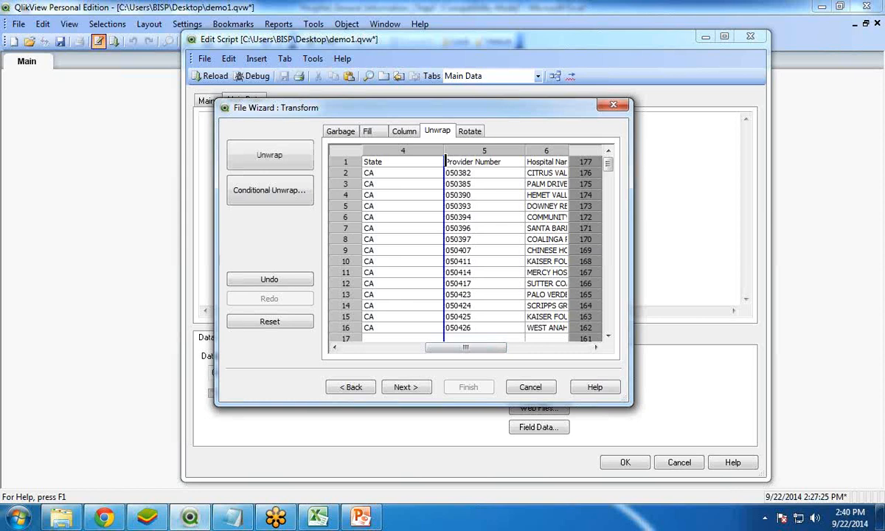
left_click(267, 156)
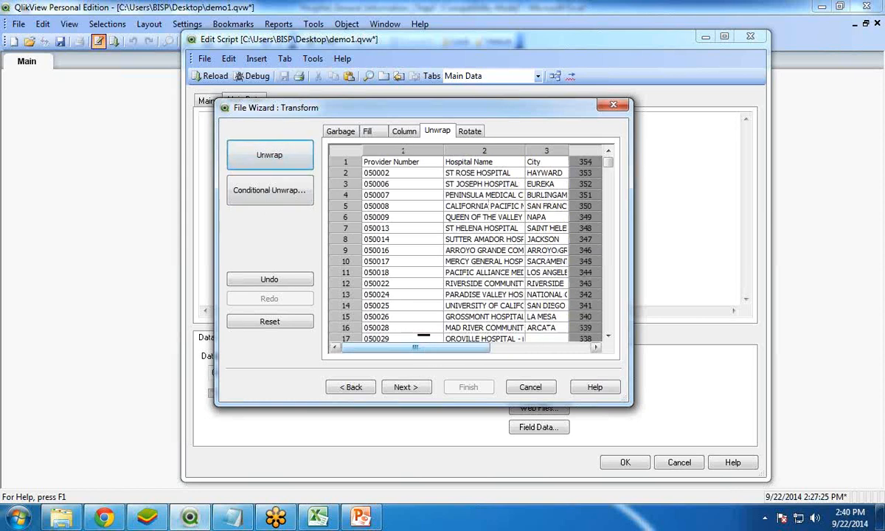
- Try to conditionally delete the rows whose column 1 value contains "Provider"
left_click_drag(606, 188, 609, 249)
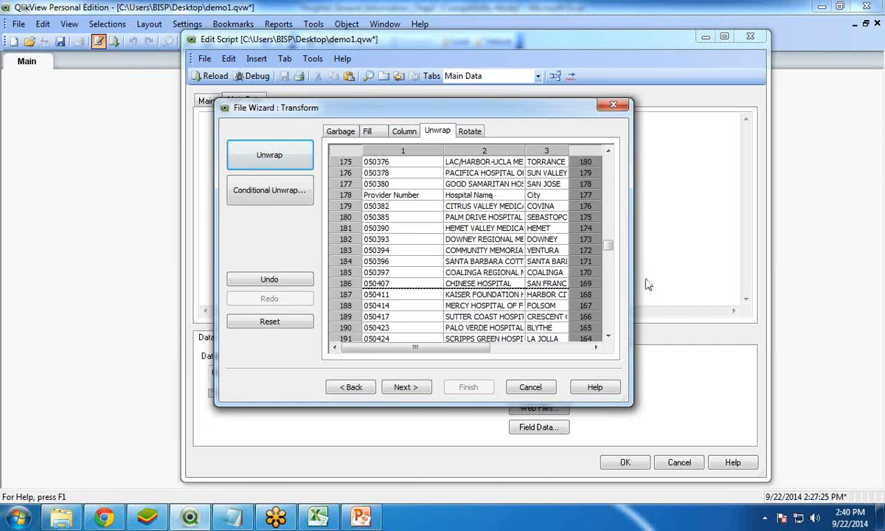
left_click_drag(611, 250, 607, 243)
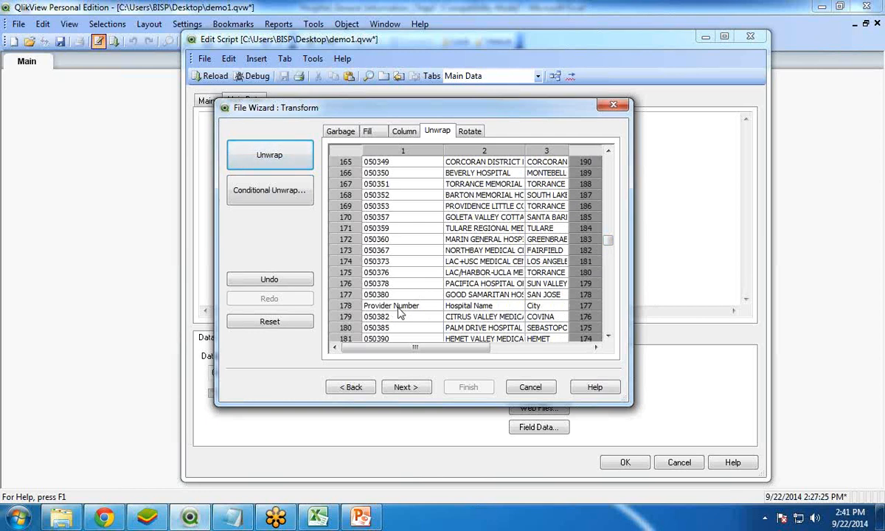
left_click(345, 132)
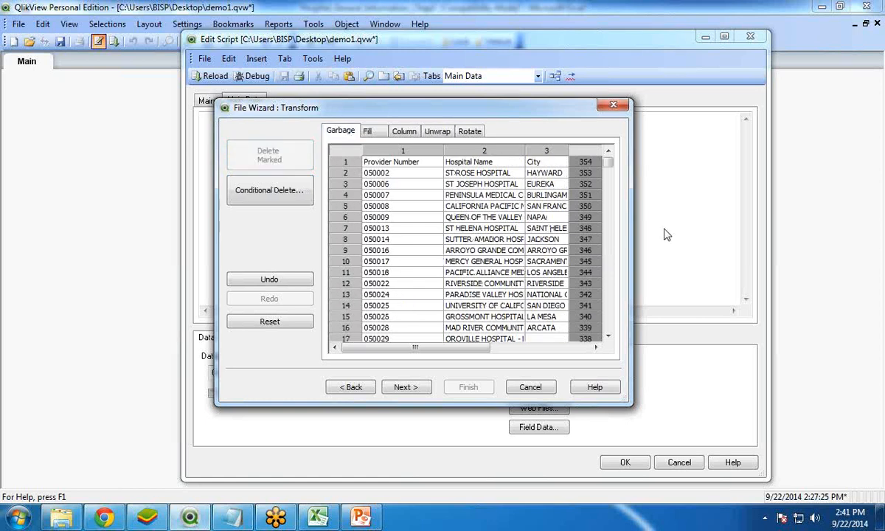
left_click_drag(609, 163, 603, 243)
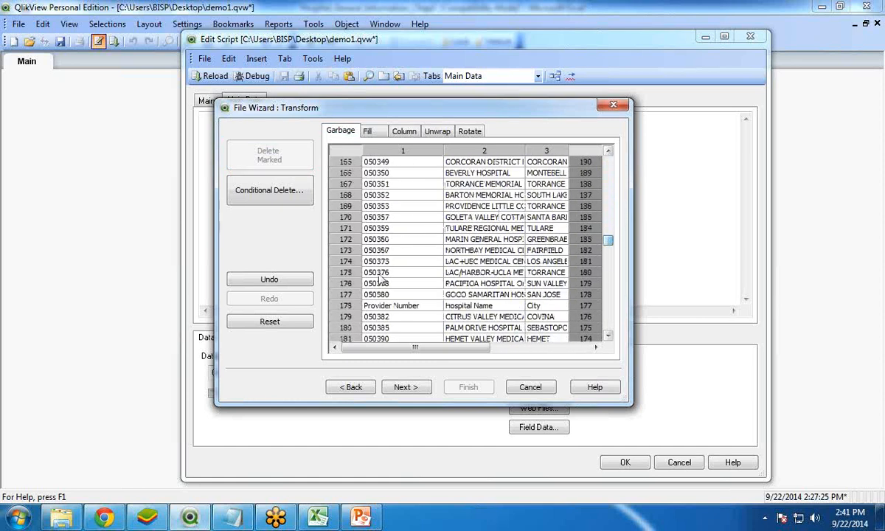
left_click(263, 193)
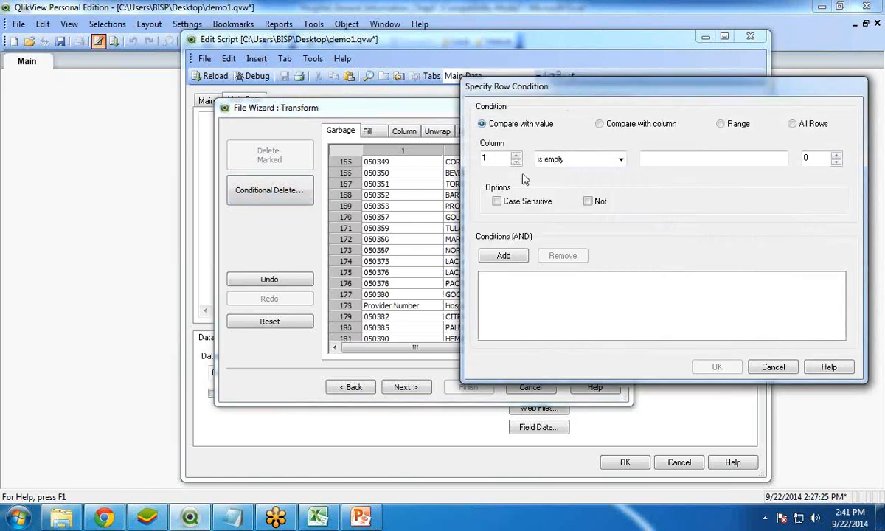
left_click(577, 160)
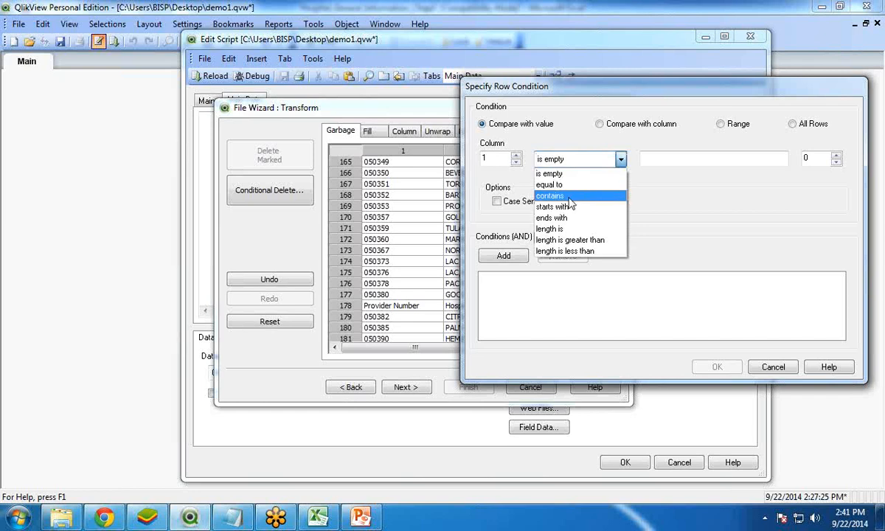
left_click(557, 193)
left_click(661, 159)
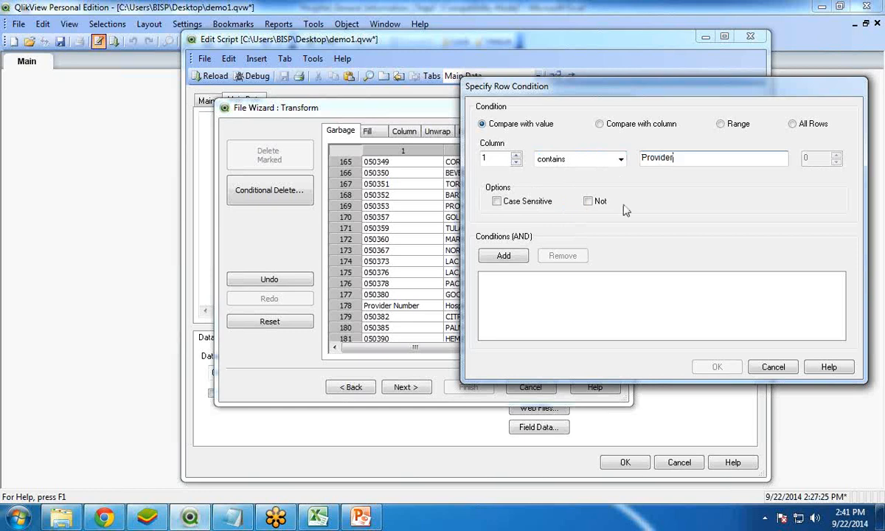
left_click(490, 256)
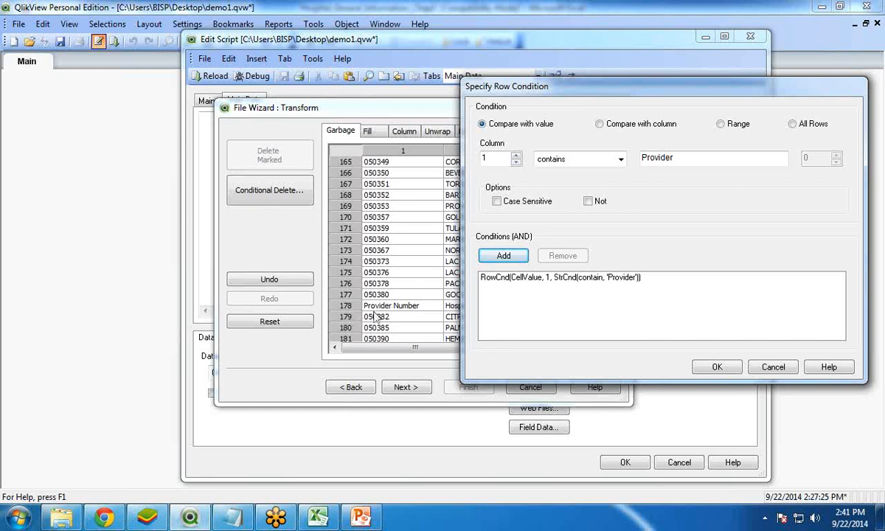
left_click(719, 363)
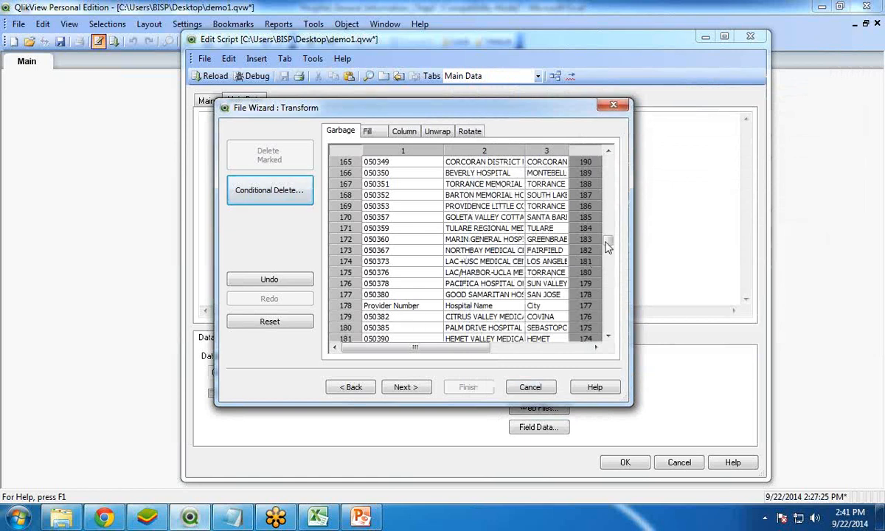
- Start a conditional delete and add the row condition that column 1 contains "Provider"
left_click_drag(607, 246, 611, 154)
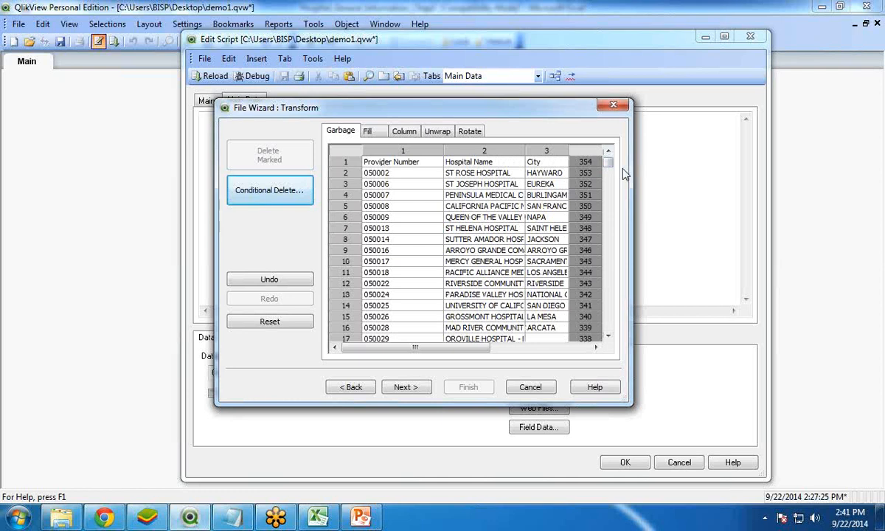
left_click_drag(607, 167, 609, 250)
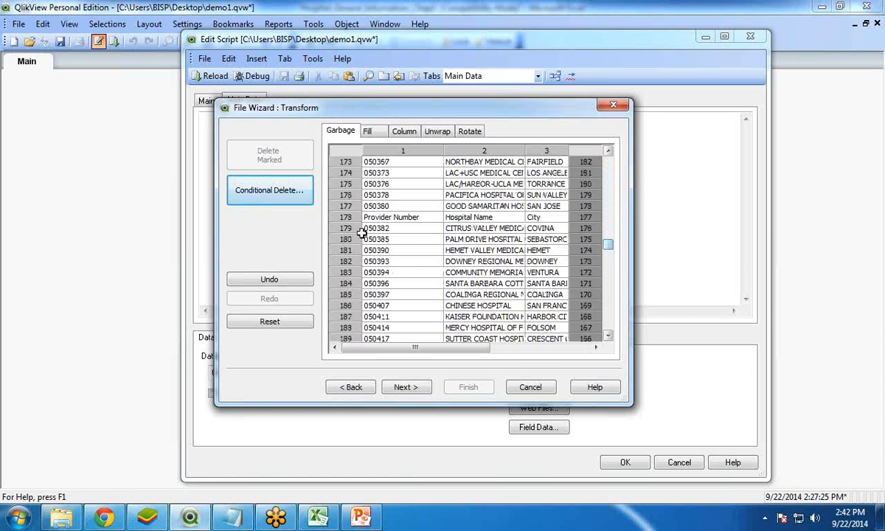
left_click(264, 194)
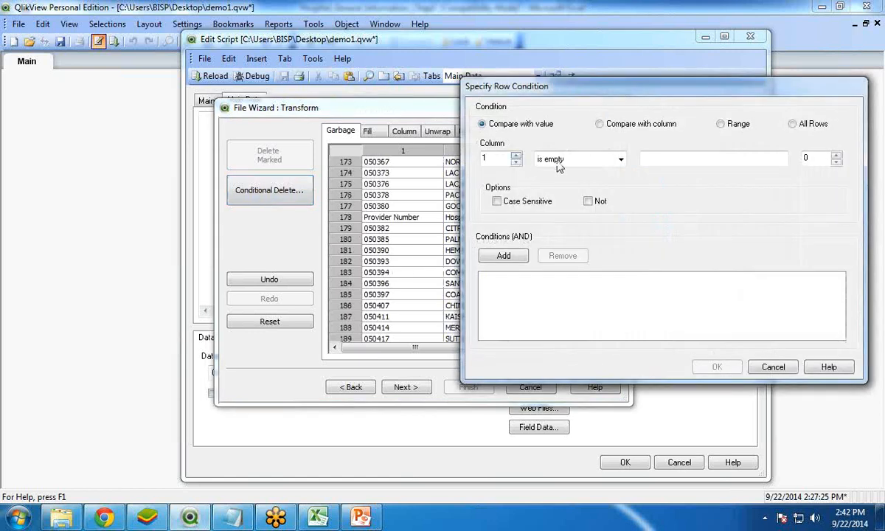
left_click(616, 160)
left_click(542, 190)
left_click(682, 164)
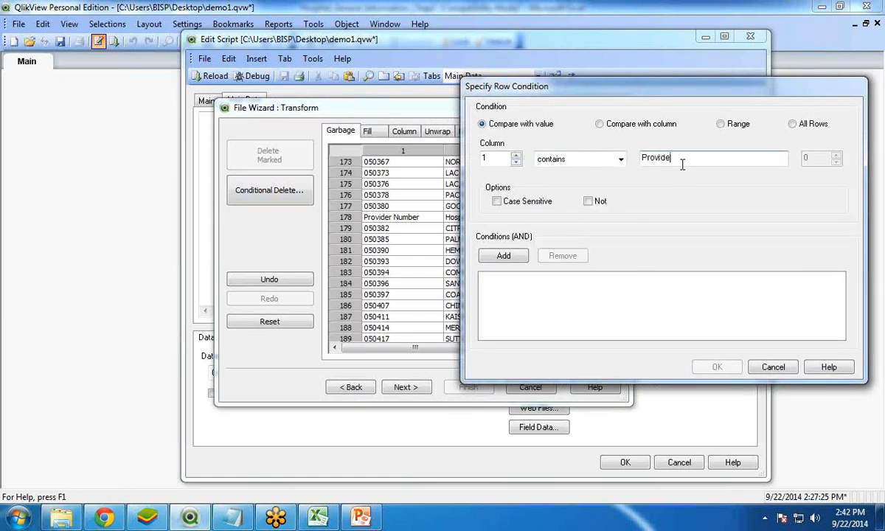
left_click(498, 257)
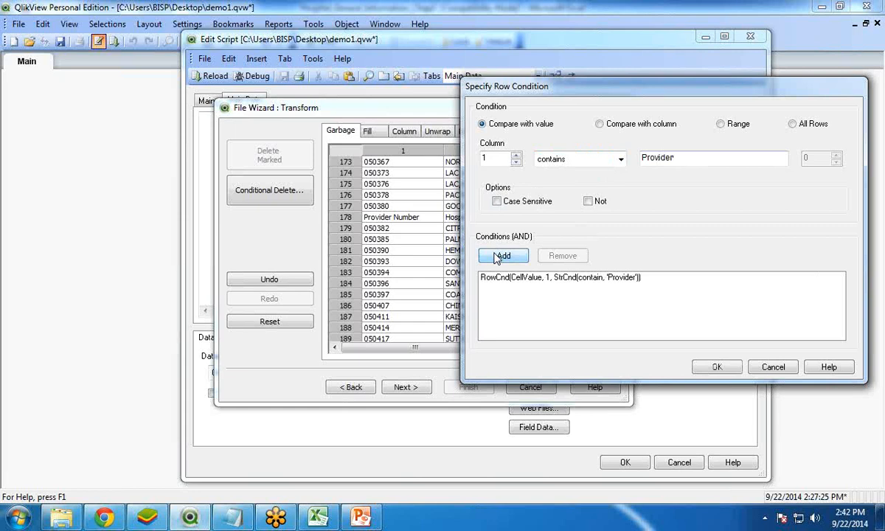
- Add a range condition from row 2 from the top to row 1 from the bottom, selecting 1 and skipping 0, and apply the deletion
left_click(721, 124)
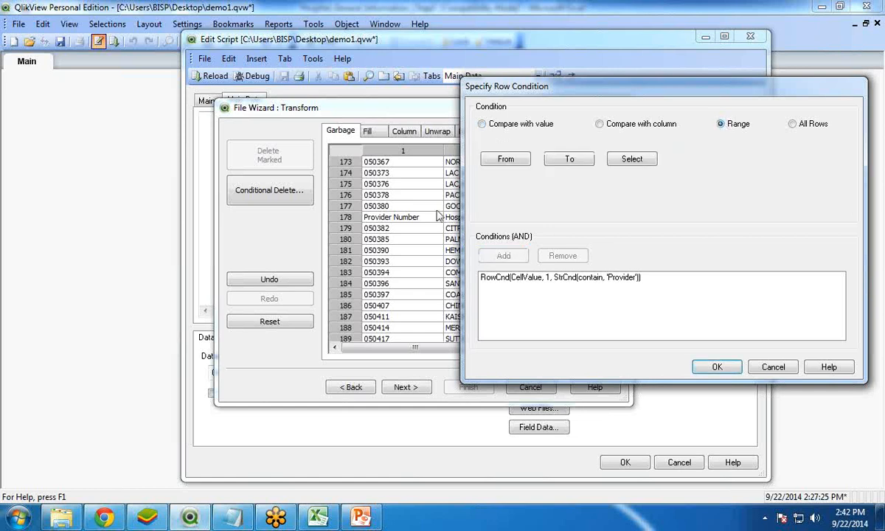
left_click(509, 159)
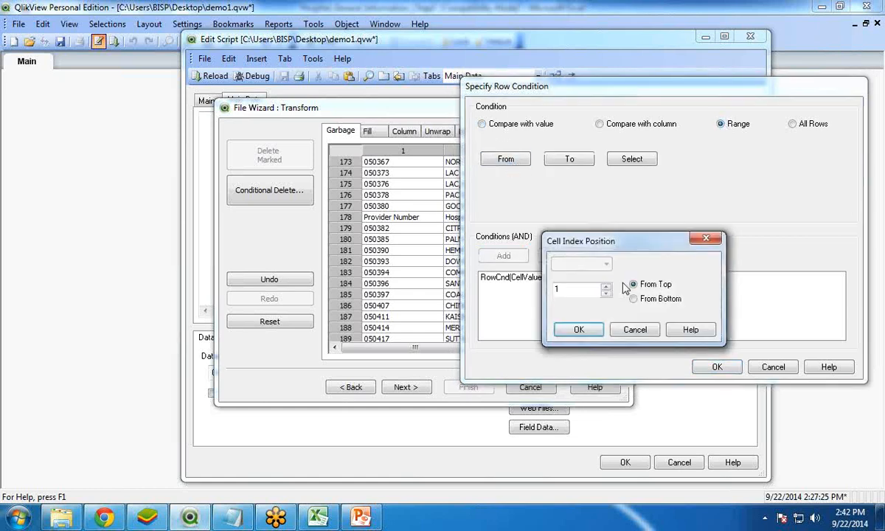
left_click_drag(557, 221, 619, 171)
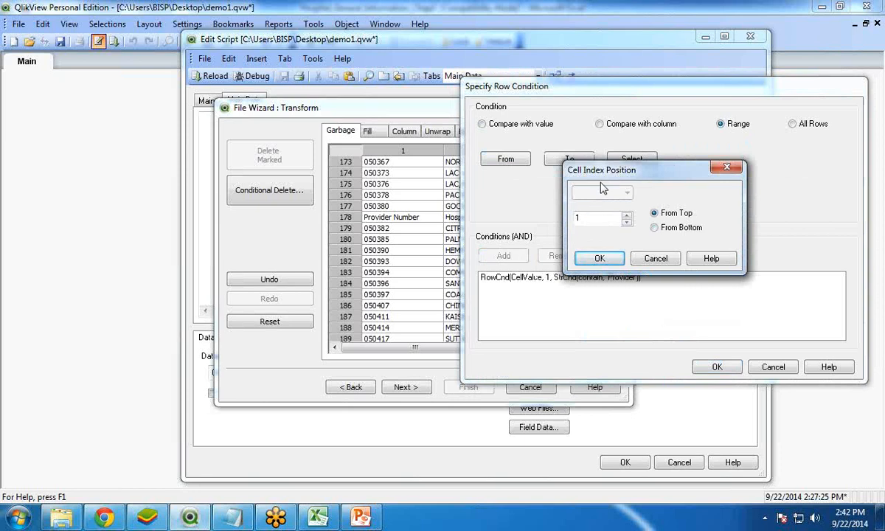
left_click(626, 216)
left_click(599, 257)
left_click(569, 163)
left_click(596, 258)
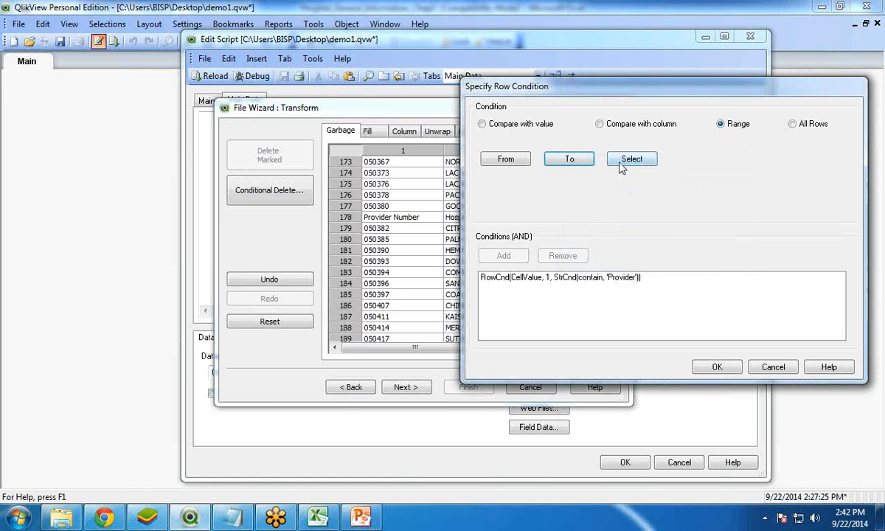
left_click(631, 159)
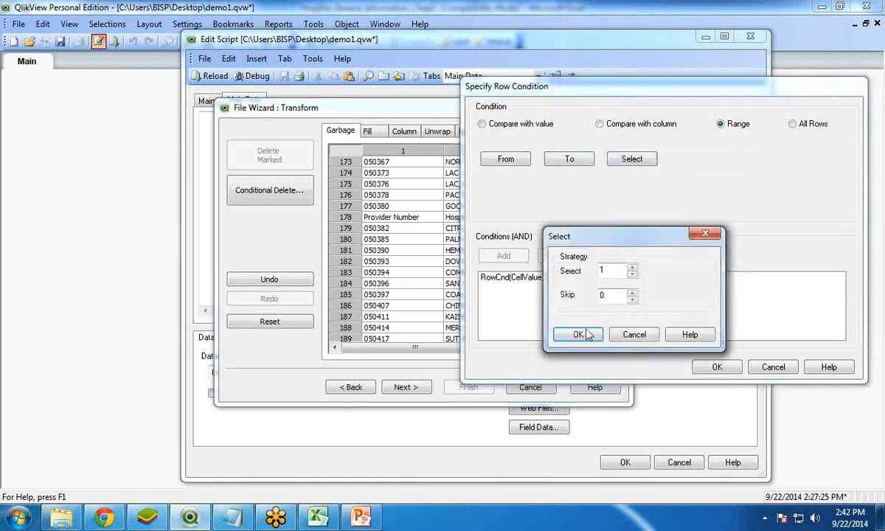
left_click(579, 334)
left_click(501, 257)
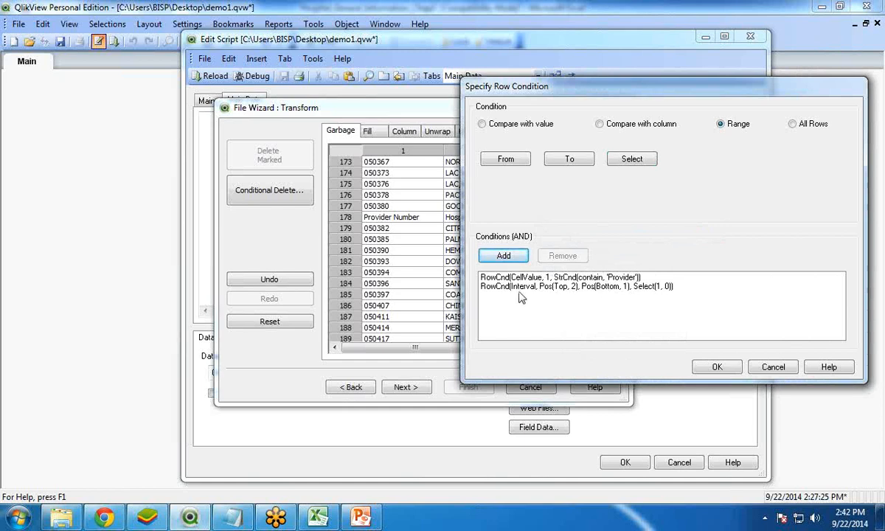
left_click(705, 372)
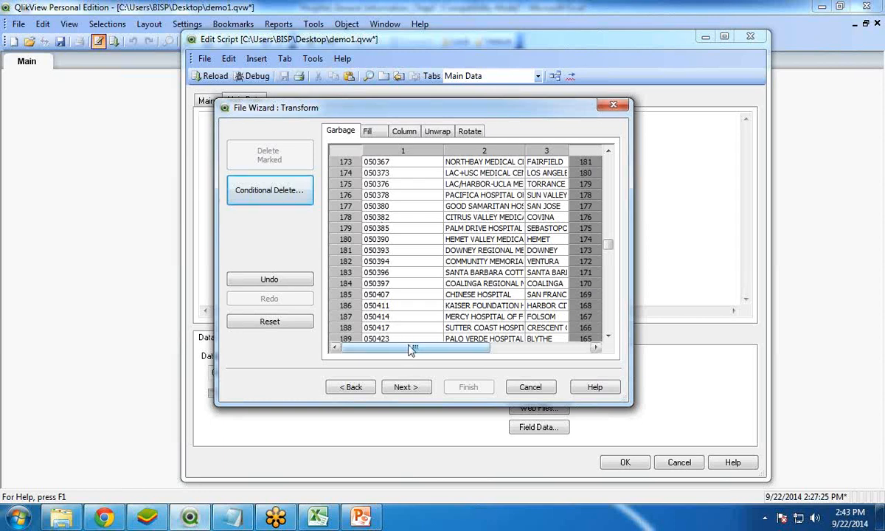
- Enlarge the transform window to show more of the table, and bring the City and State columns into view from the first row
left_click_drag(411, 350, 509, 351)
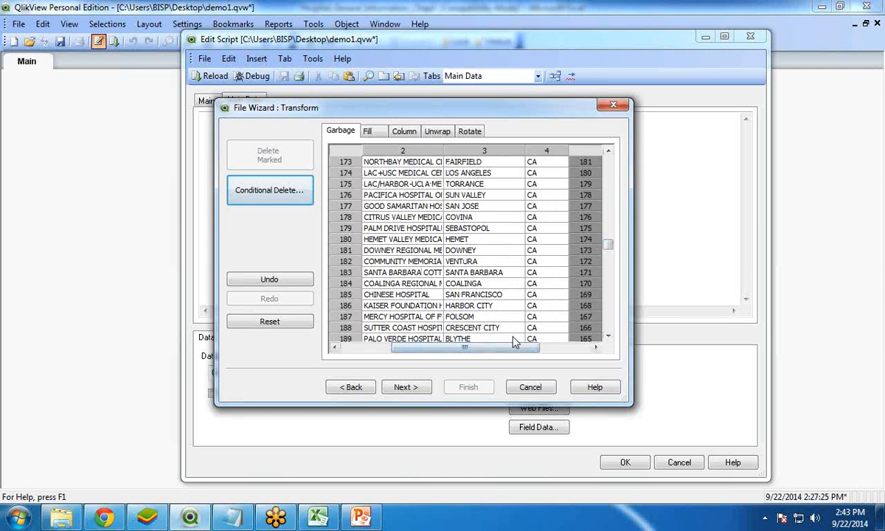
scroll(609, 225, "up", 20)
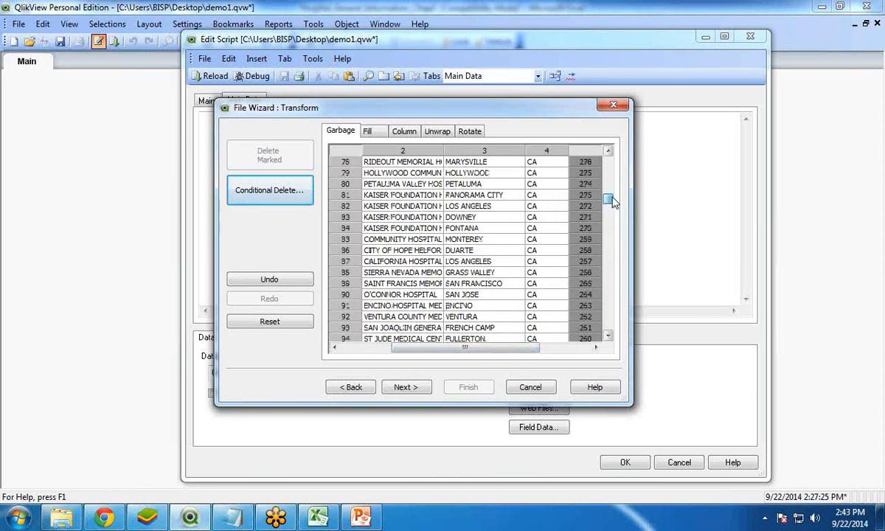
left_click_drag(632, 404, 677, 498)
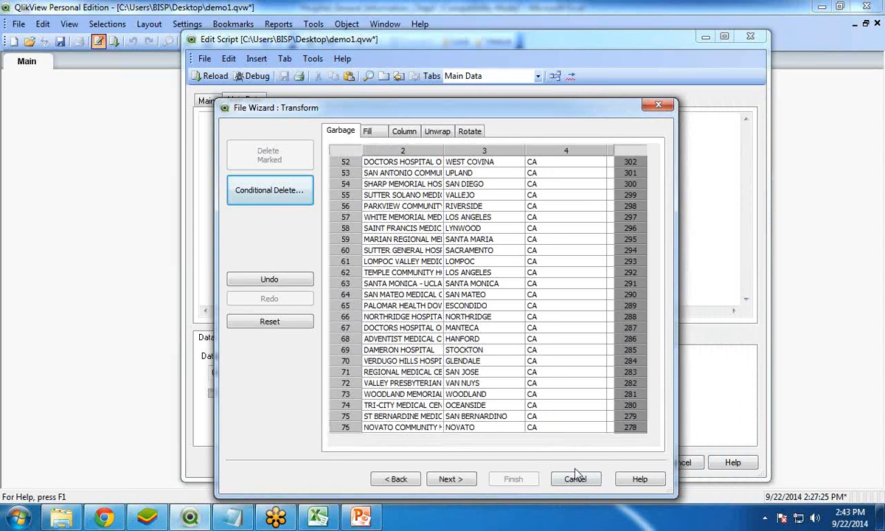
left_click_drag(653, 200, 655, 165)
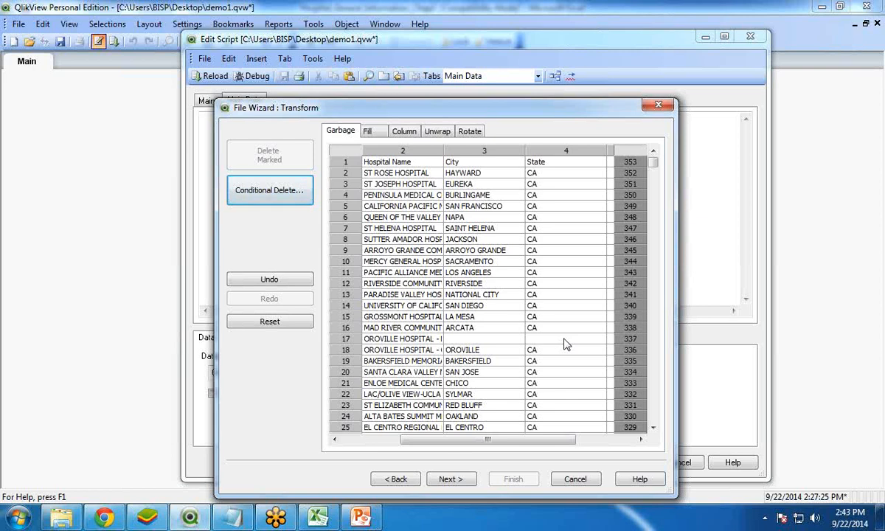
- Fill the empty cells in column 3, City, with the value from the cell above
left_click(370, 131)
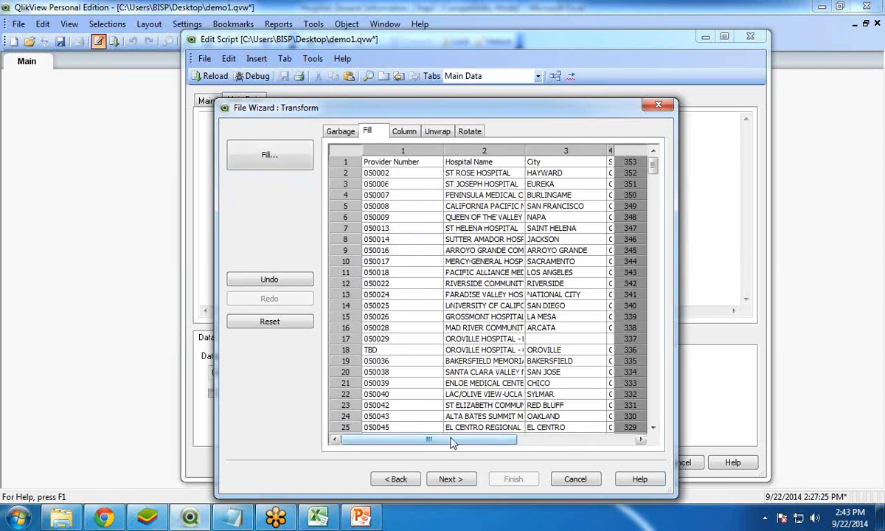
left_click_drag(455, 441, 514, 443)
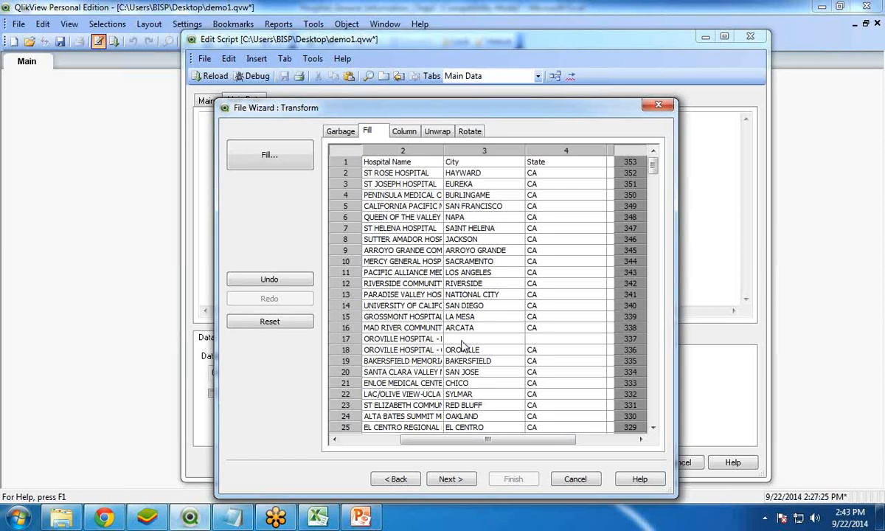
left_click(267, 155)
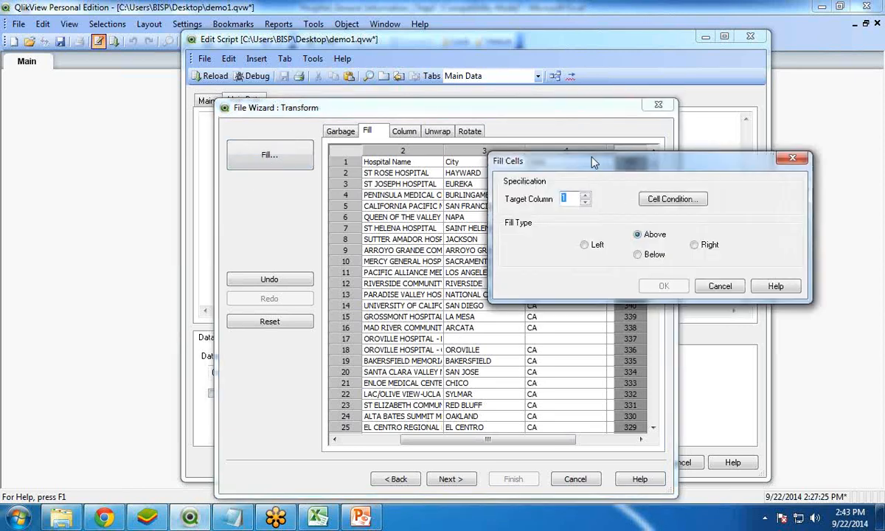
left_click_drag(595, 162, 651, 133)
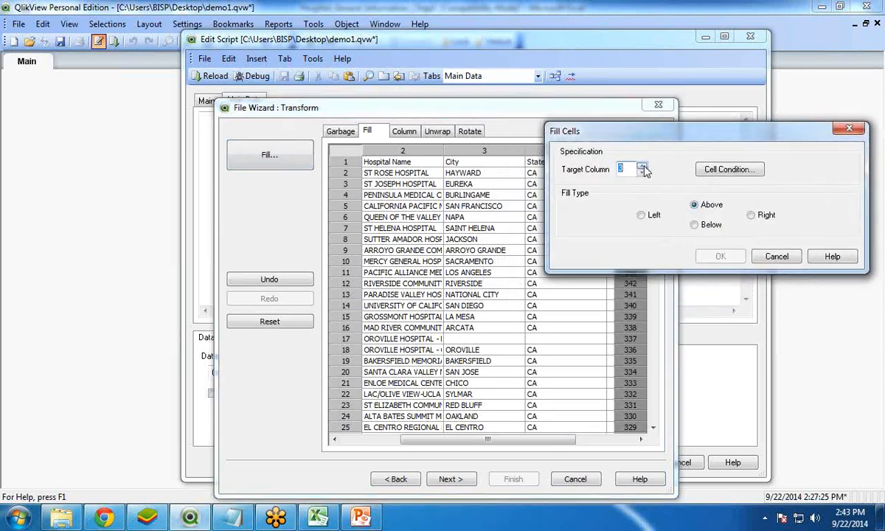
left_click(728, 170)
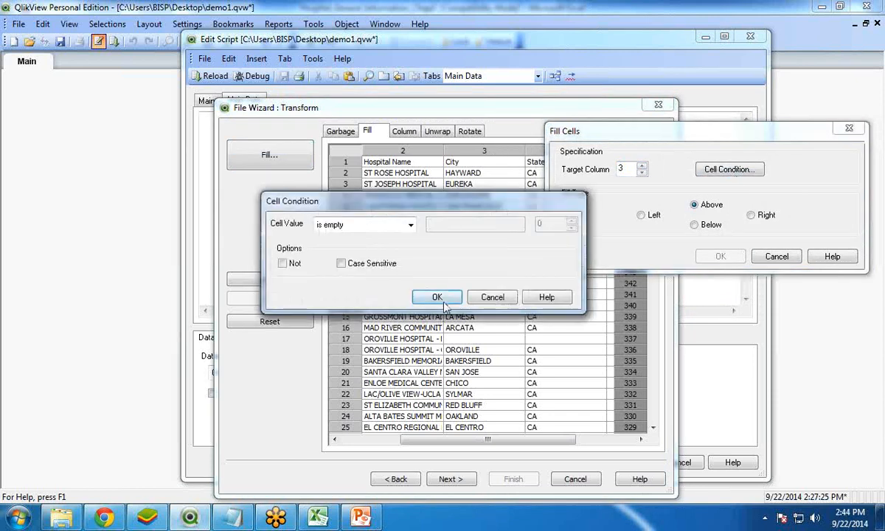
left_click(437, 297)
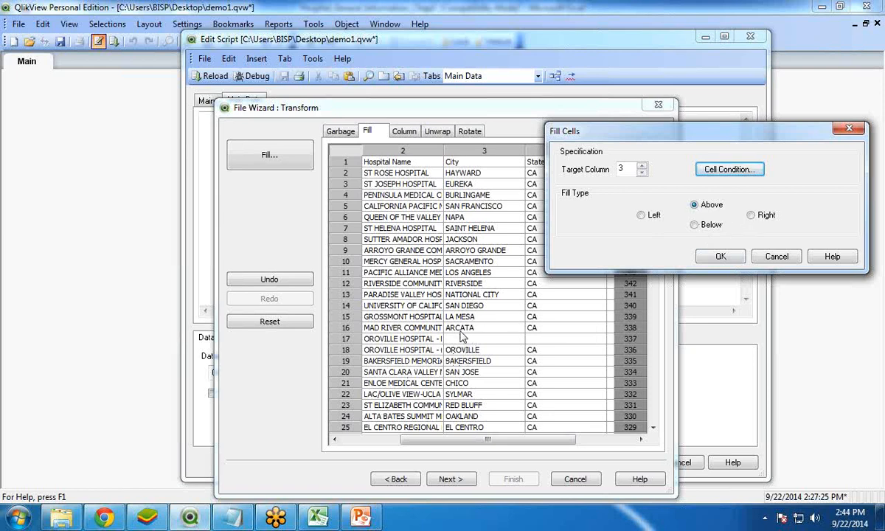
left_click(717, 258)
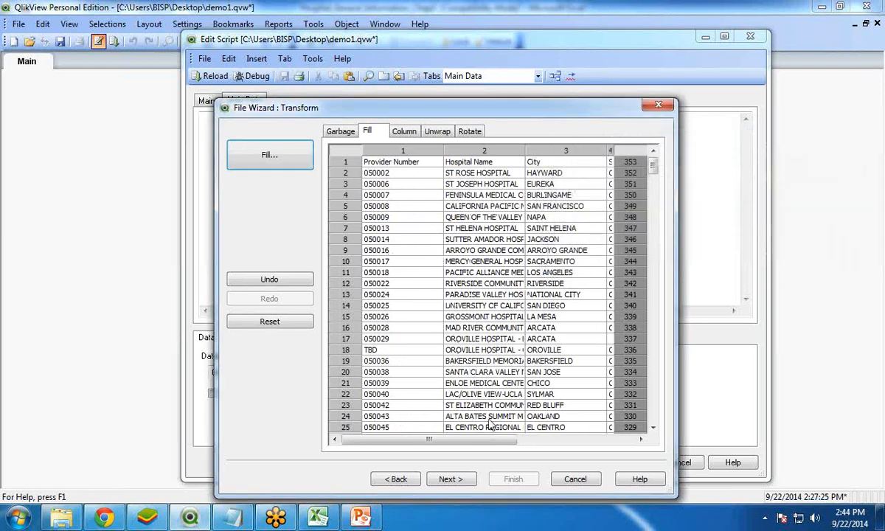
- Fill the empty cells in column 4, State, with the value from the cell above
left_click_drag(467, 440, 503, 441)
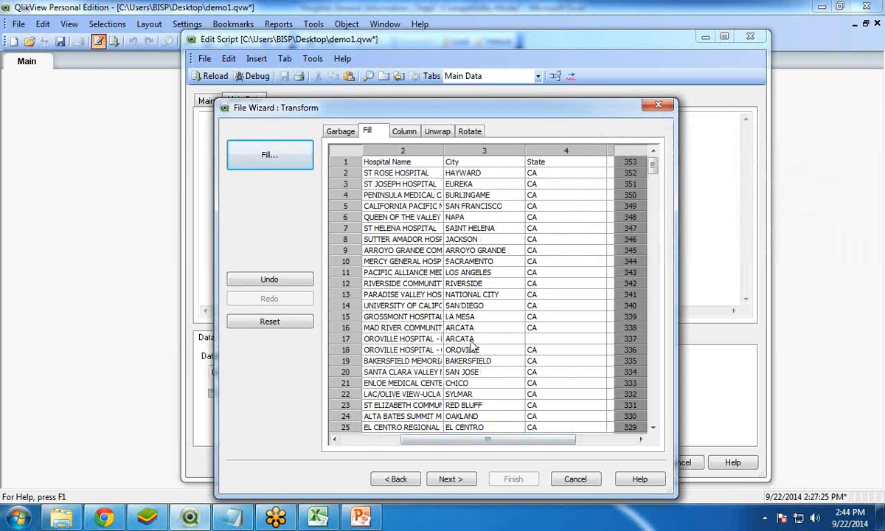
left_click(264, 151)
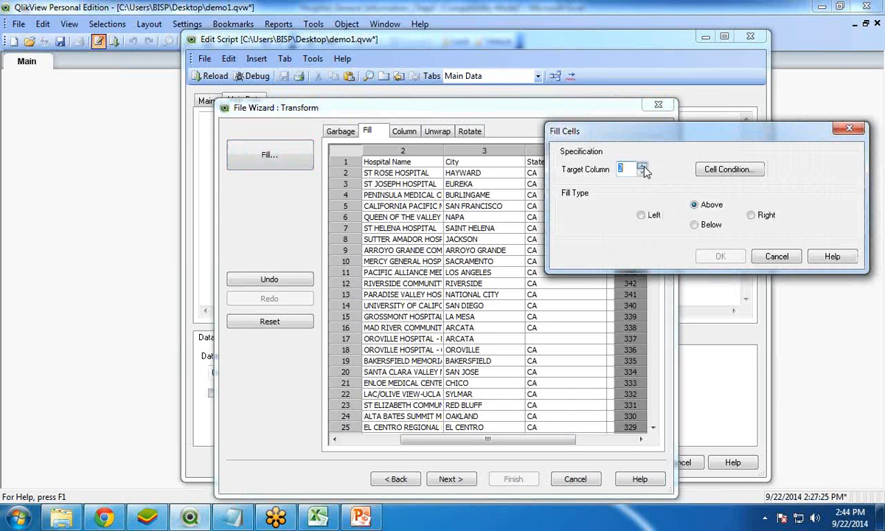
left_click(733, 170)
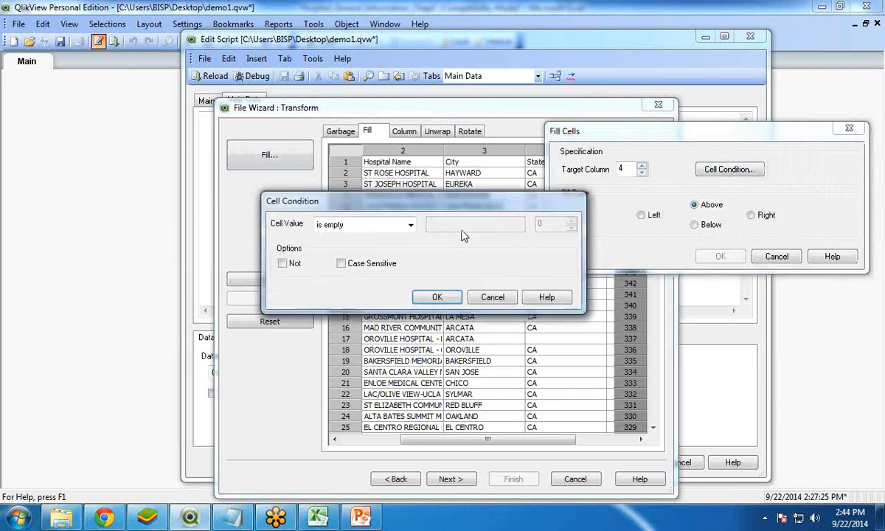
left_click(432, 302)
left_click(720, 256)
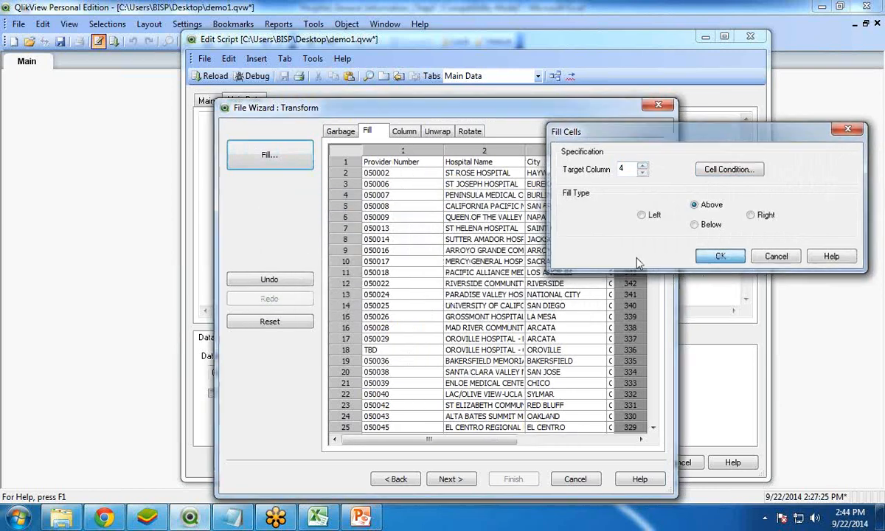
left_click_drag(504, 440, 572, 439)
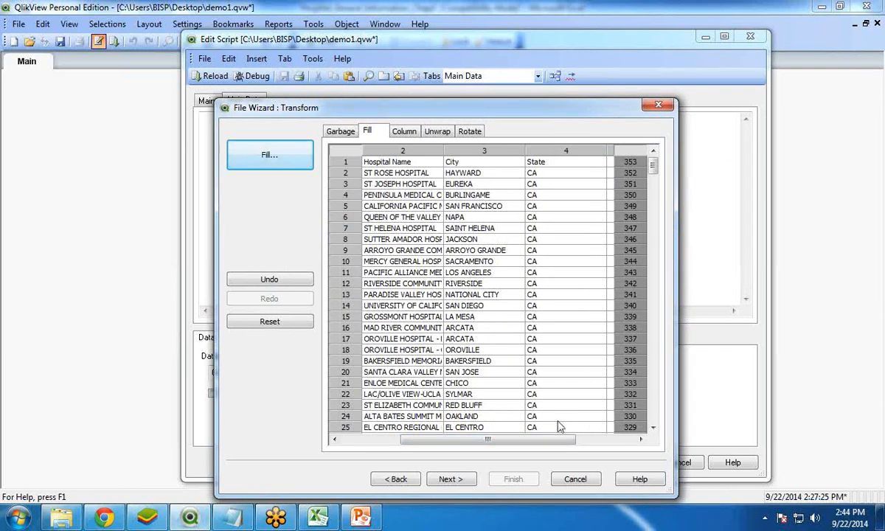
- Fill the column 1 cells that contain "TBD", matched case-sensitively, with the value from the cell above
left_click_drag(490, 440, 415, 441)
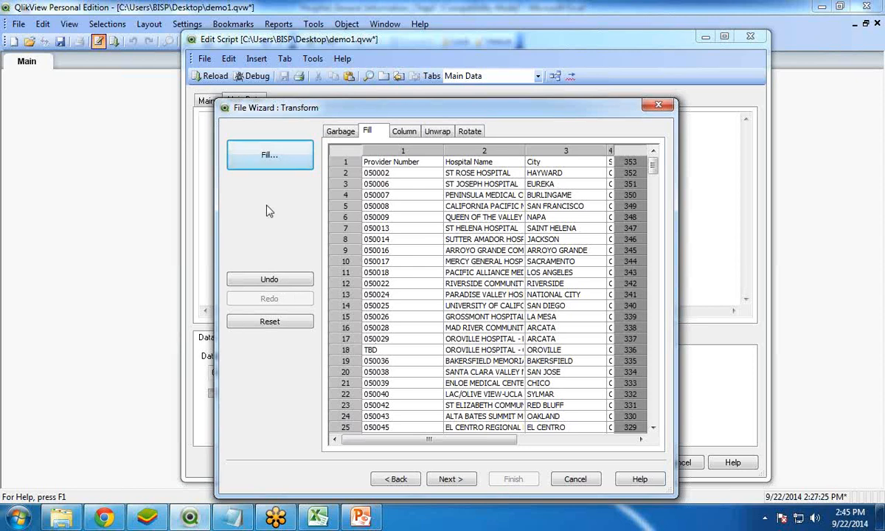
left_click(270, 155)
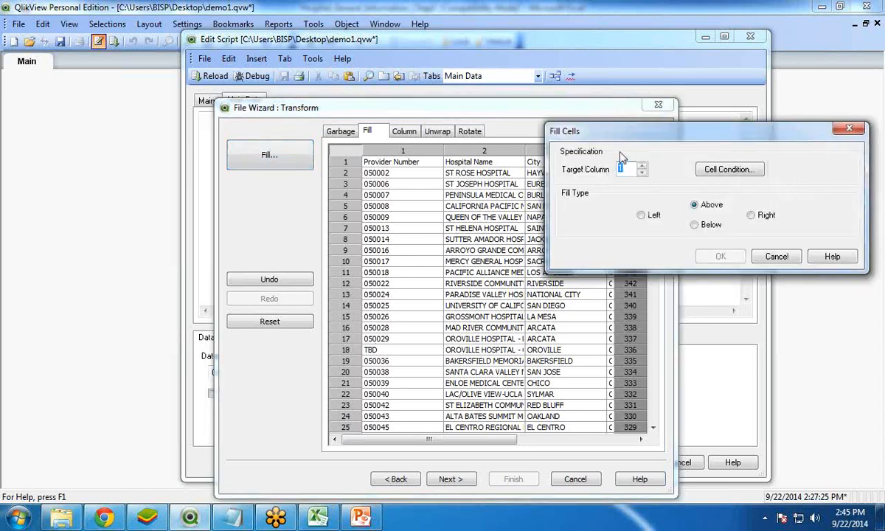
left_click(729, 169)
left_click_drag(376, 207, 552, 143)
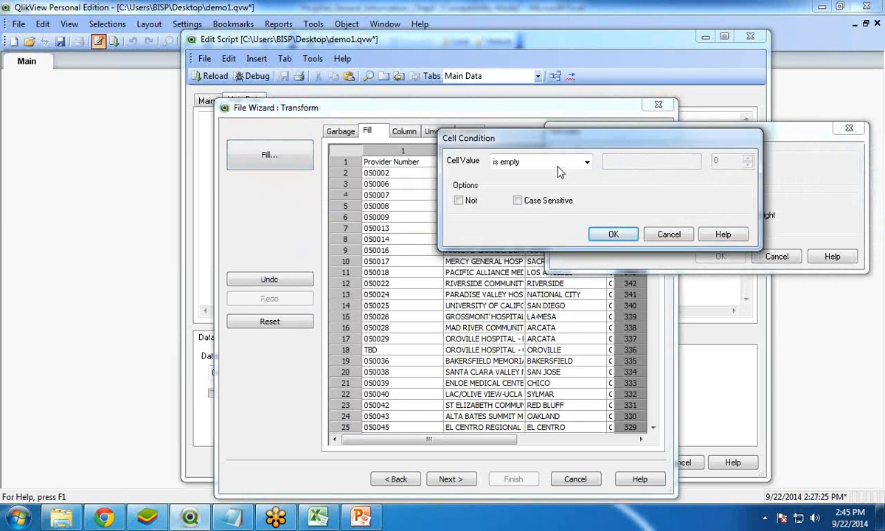
left_click(527, 162)
left_click(536, 198)
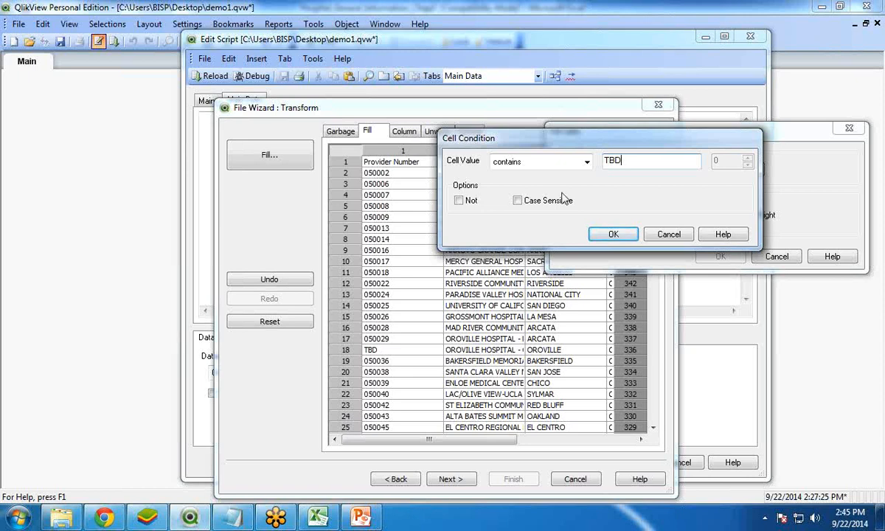
left_click(517, 199)
left_click(614, 234)
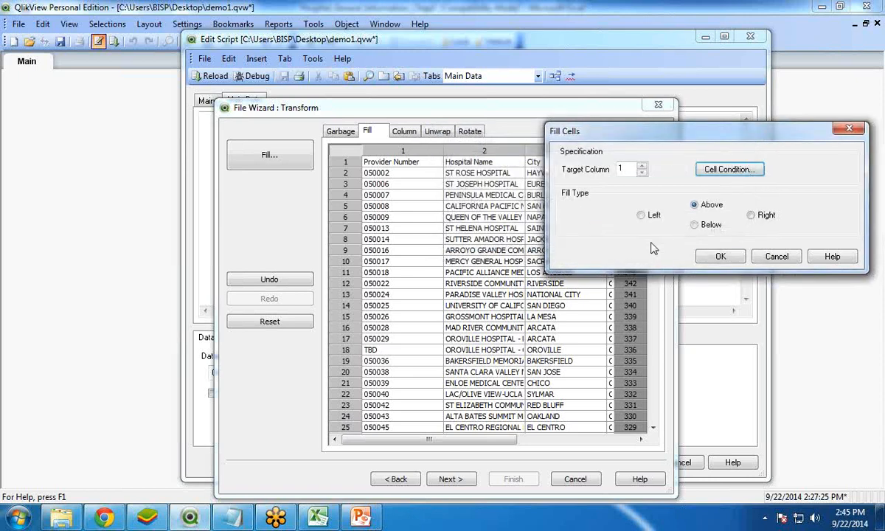
left_click(724, 258)
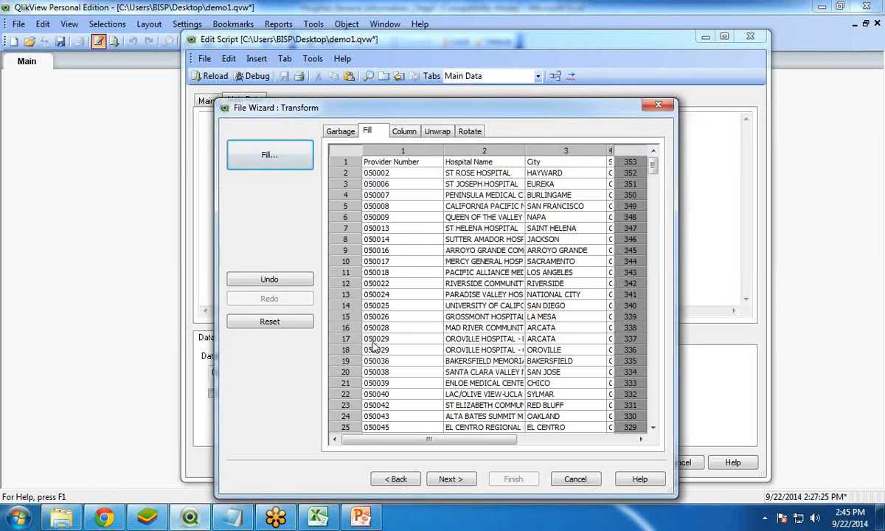
- Check the transformed table through its last row and finish the file wizard to generate the load script
left_click_drag(442, 441, 500, 442)
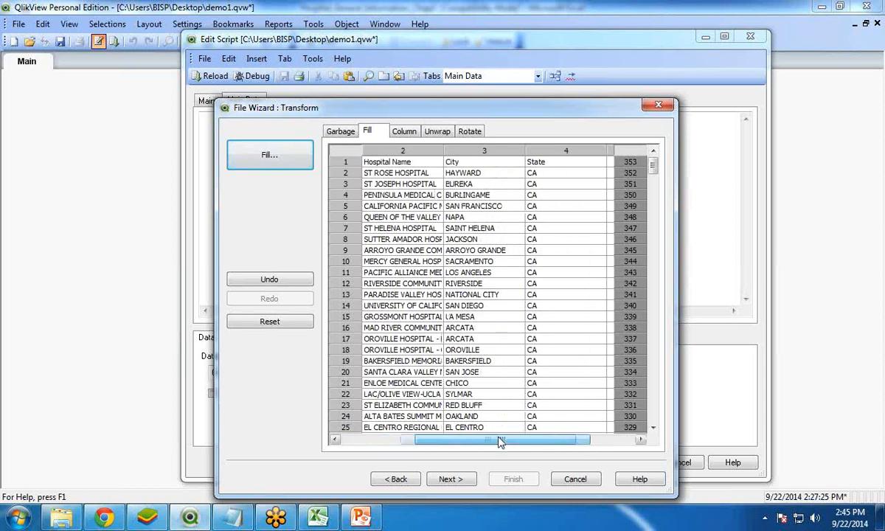
left_click_drag(653, 171, 661, 419)
left_click_drag(535, 442, 396, 442)
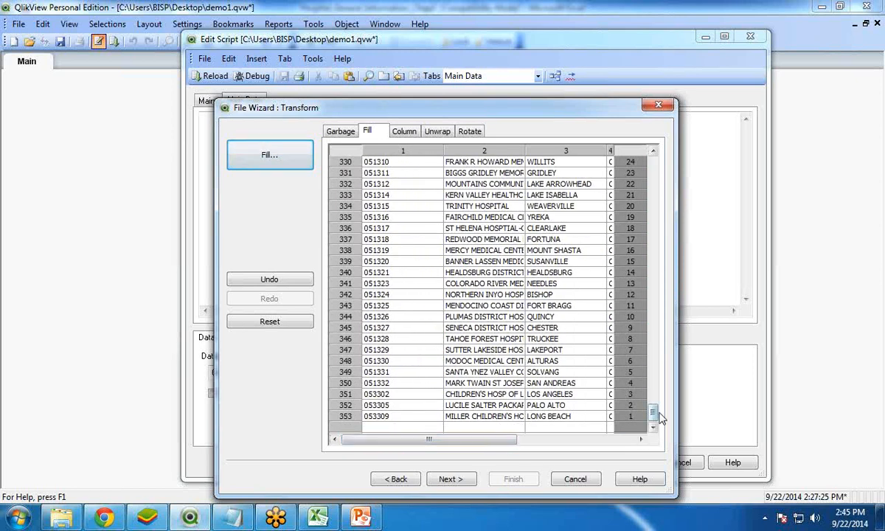
left_click_drag(653, 412, 613, 141)
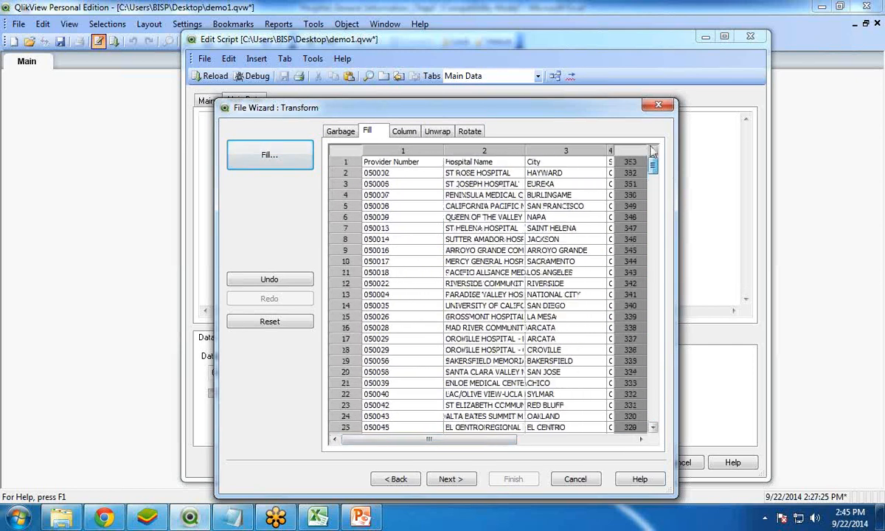
left_click_drag(506, 106, 471, 42)
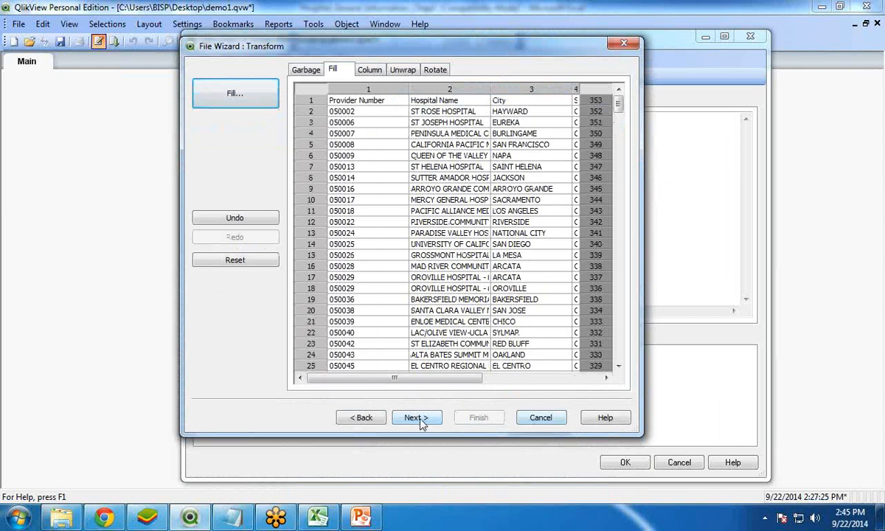
left_click(416, 418)
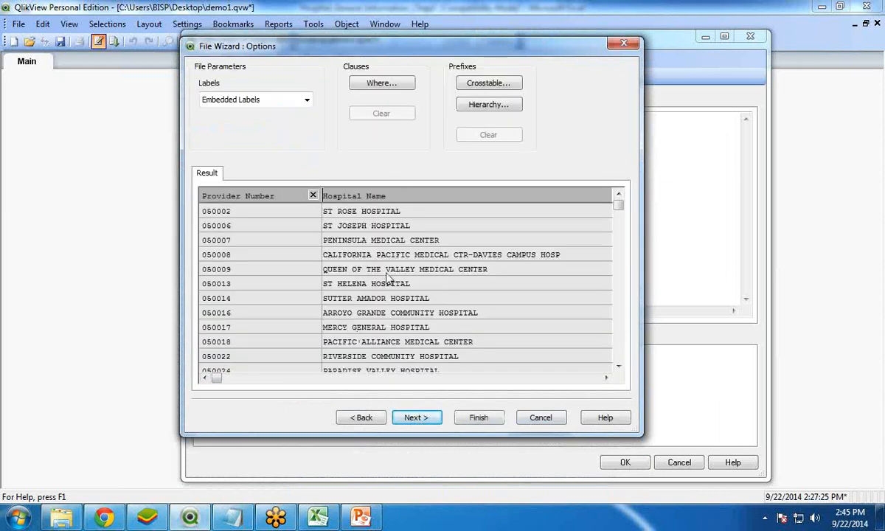
left_click(478, 418)
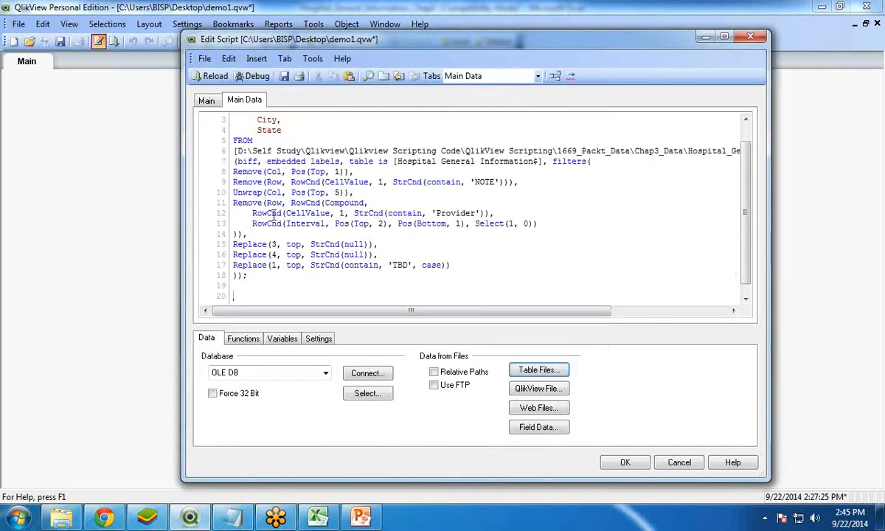
- Review the filter statements in the generated load script, save the document and reload its data
scroll(748, 191, "up", 1)
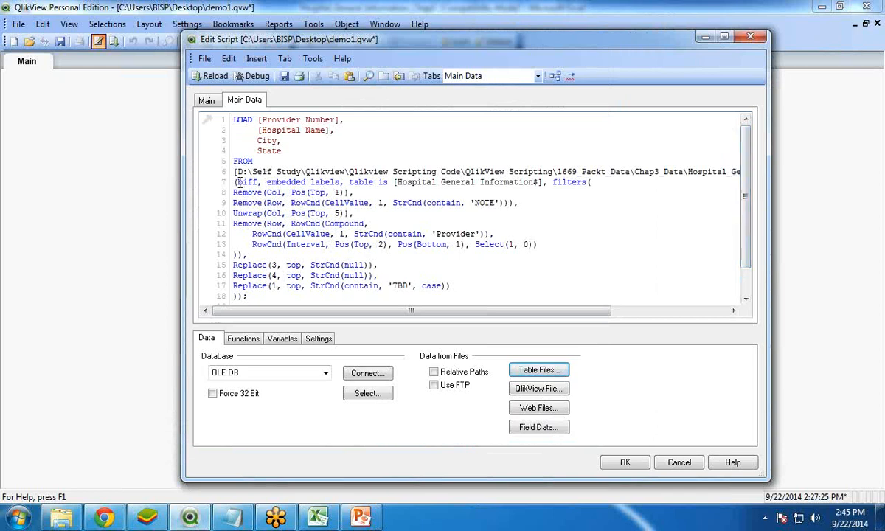
left_click_drag(248, 213, 258, 246)
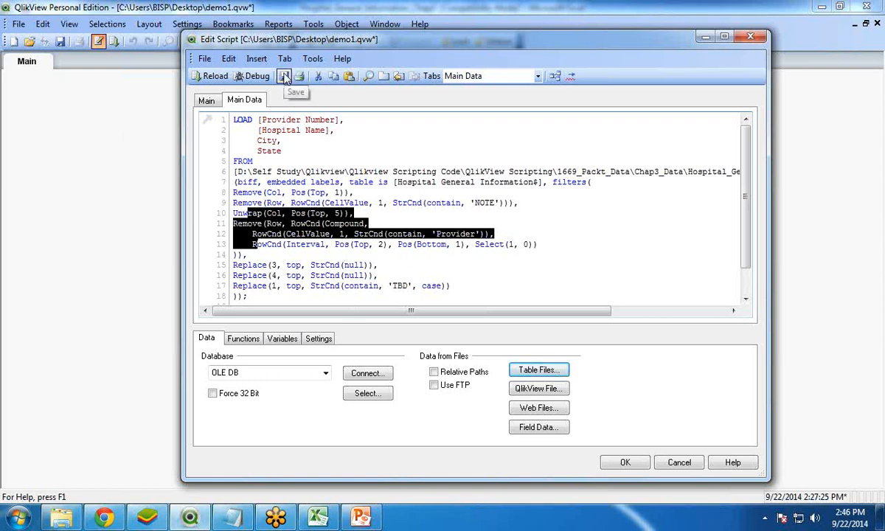
left_click(206, 81)
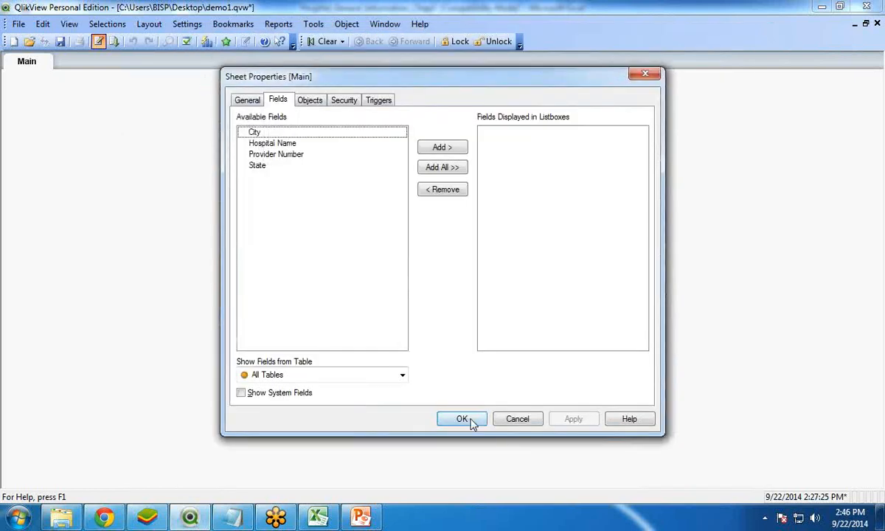
- Add the City, Hospital Name and State fields to the Main sheet as list boxes
left_click(261, 143)
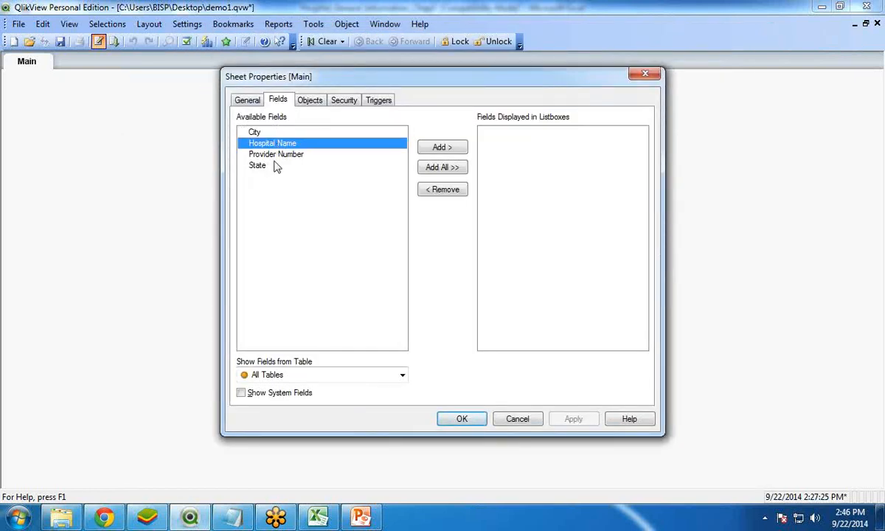
left_click(255, 133, "ctrl")
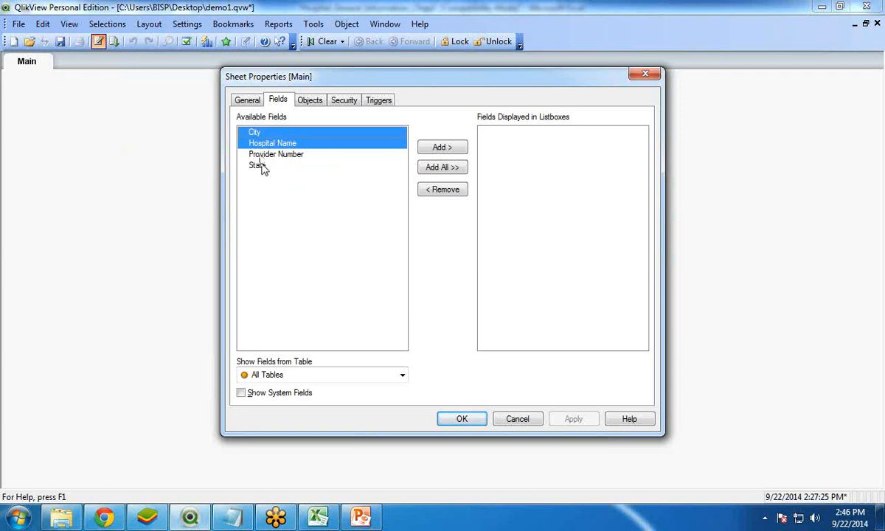
left_click(260, 166, "ctrl")
left_click(443, 148)
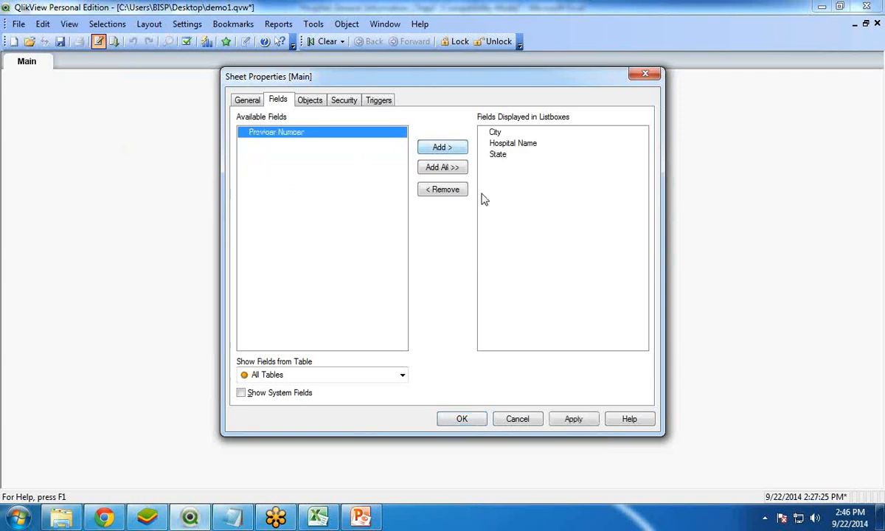
left_click(462, 418)
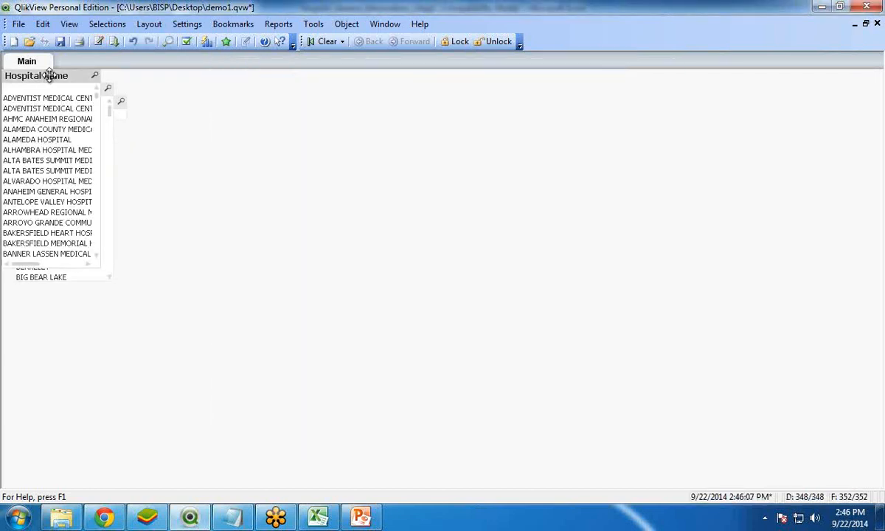
- Separate the overlapping list boxes, remove the State one, and place Hospital Name directly above City
left_click_drag(70, 74, 198, 85)
left_click_drag(73, 91, 332, 90)
right_click(71, 102)
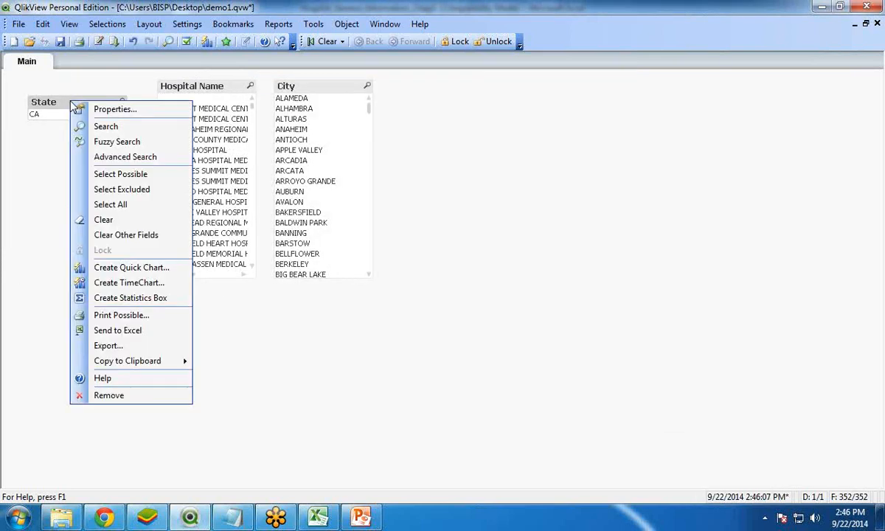
left_click(105, 397)
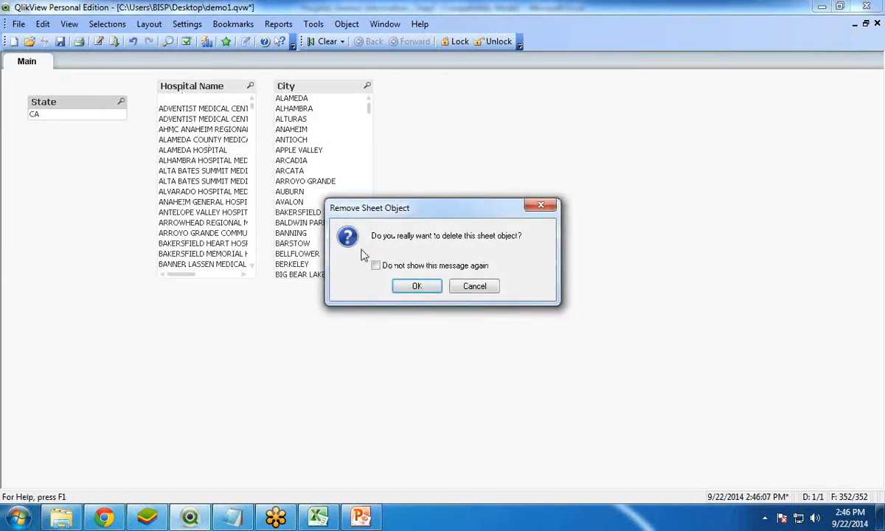
key("Return")
left_click_drag(213, 89, 70, 92)
left_click_drag(295, 87, 92, 244)
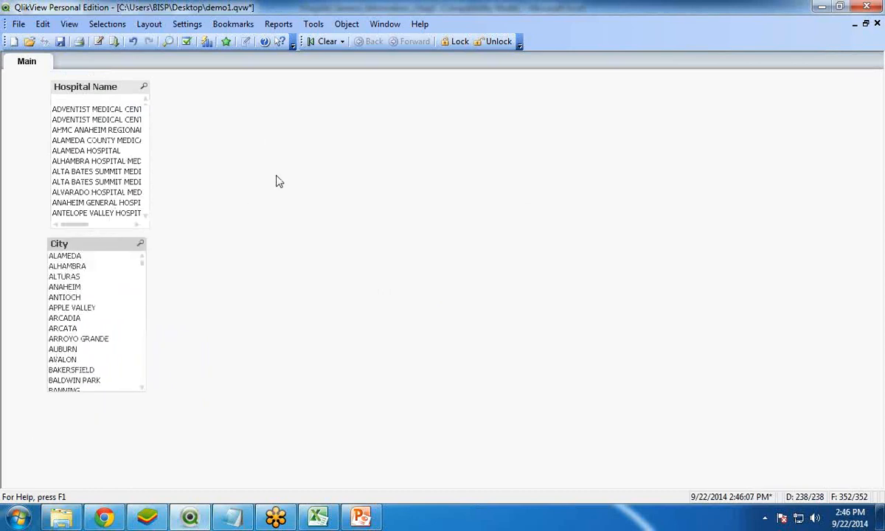
- Create a table box showing the Provider Number, Hospital Name, State and City fields, in that order
right_click(276, 175)
mouse_move(349, 215)
left_click(463, 266)
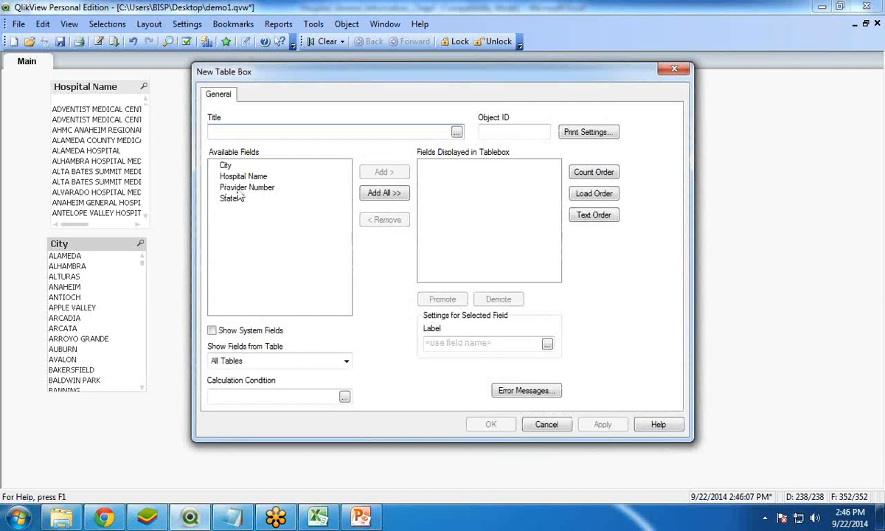
left_click(246, 187)
left_click(383, 171)
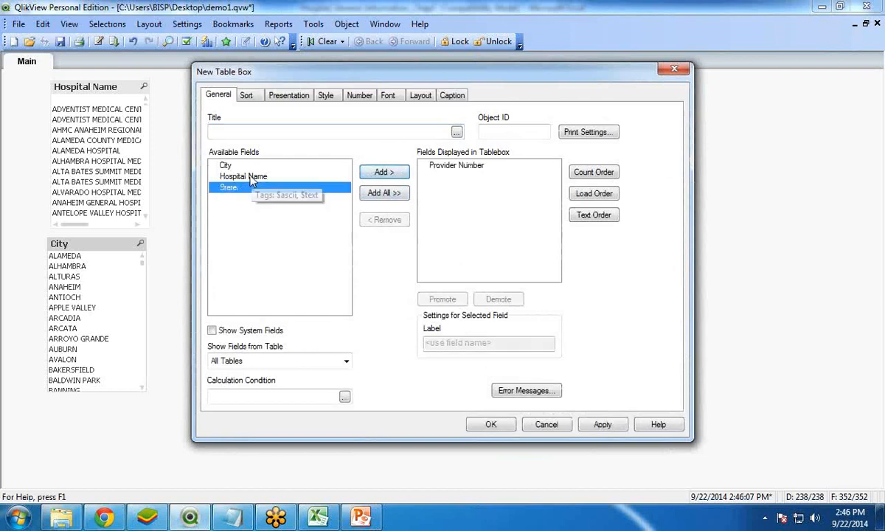
left_click(251, 177)
left_click(383, 172)
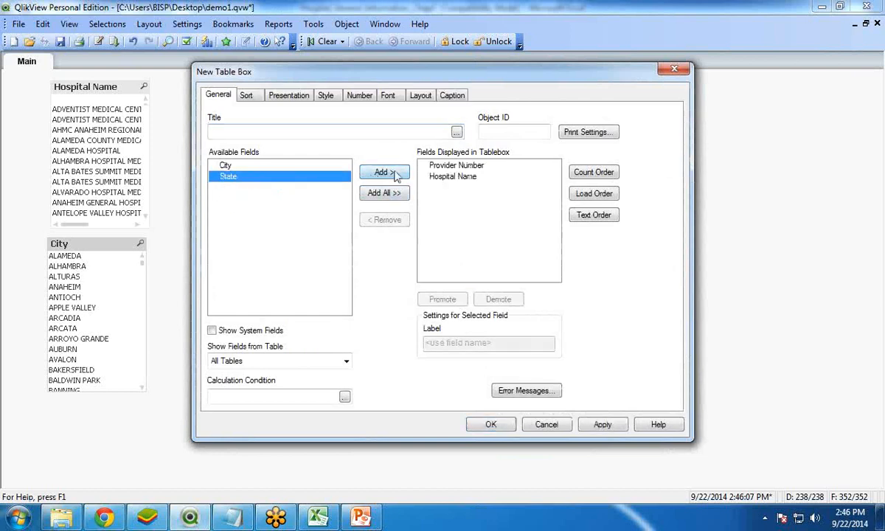
left_click(384, 172)
left_click(384, 172)
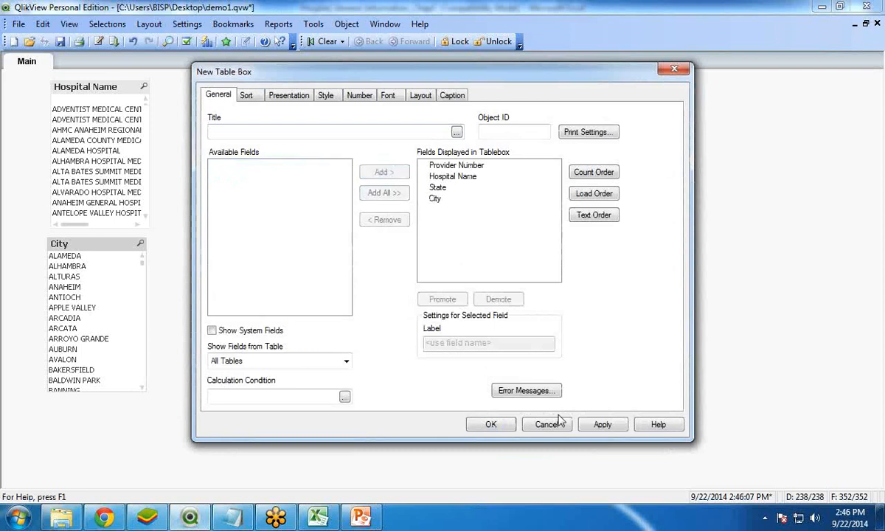
left_click(491, 425)
- Place the table box beside the list boxes, widen it to fit the whole City column, and look through its rows
left_click_drag(369, 181, 302, 130)
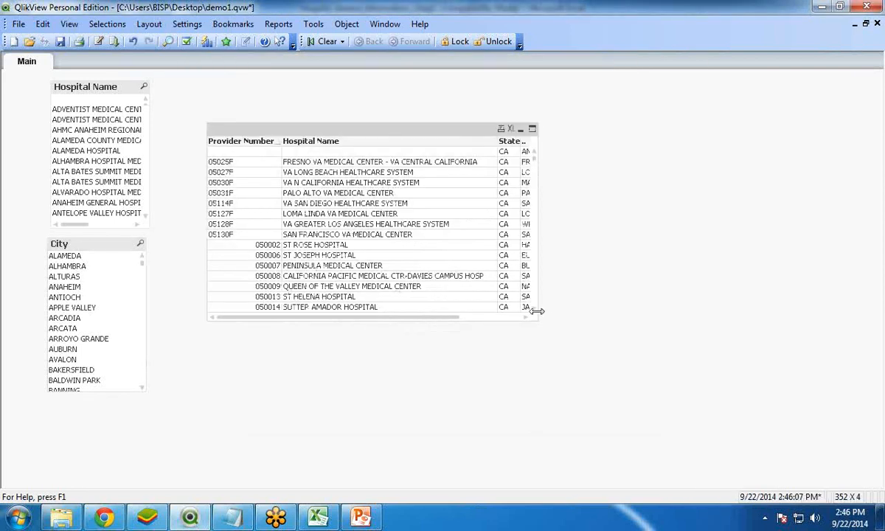
left_click_drag(546, 311, 687, 307)
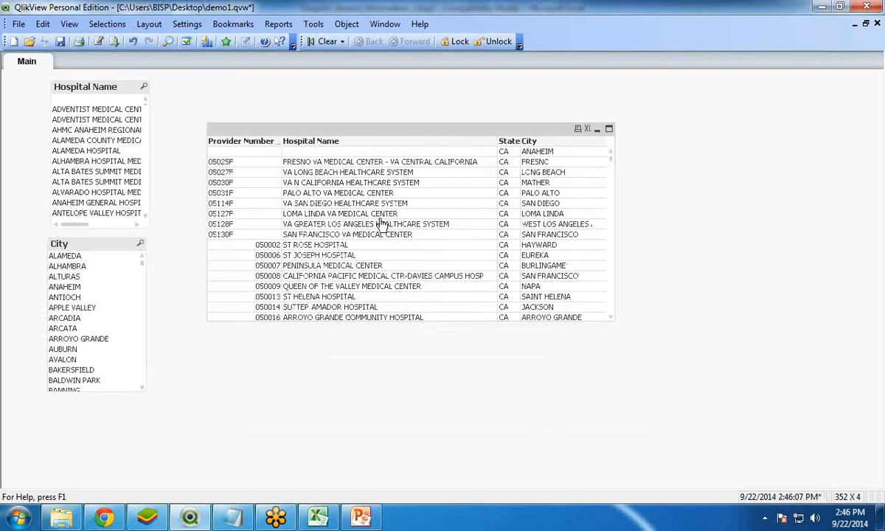
scroll(382, 224, "down", 5)
scroll(381, 224, "up", 5)
scroll(381, 224, "down", 5)
scroll(381, 224, "down", 18)
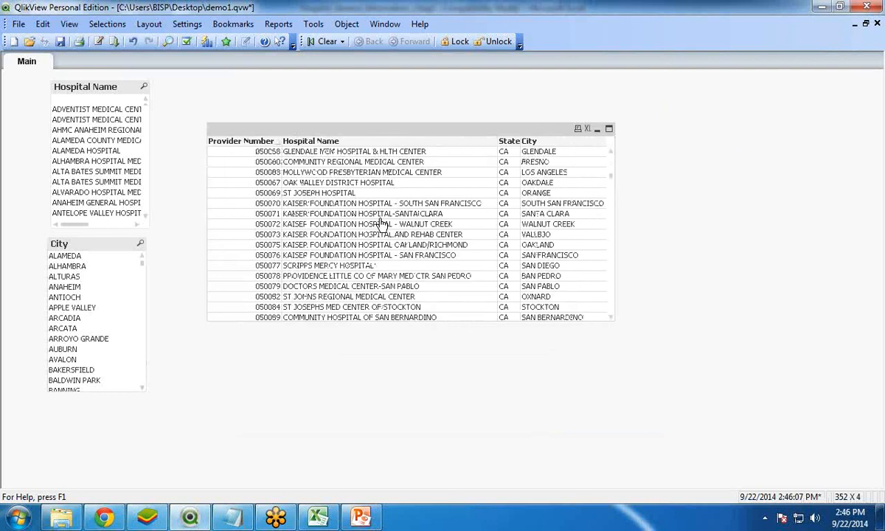
scroll(382, 223, "up", 5)
scroll(382, 224, "up", 5)
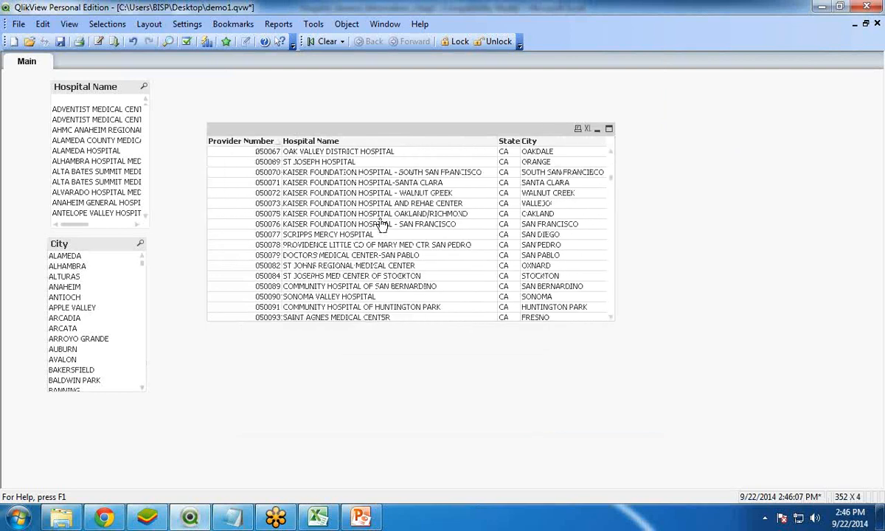
- Check how the table box filters by selecting single hospitals such as ALAMEDA HOSPITAL, and cities including ALTURAS, ANAHEIM and finally AUBURN
left_click(63, 152)
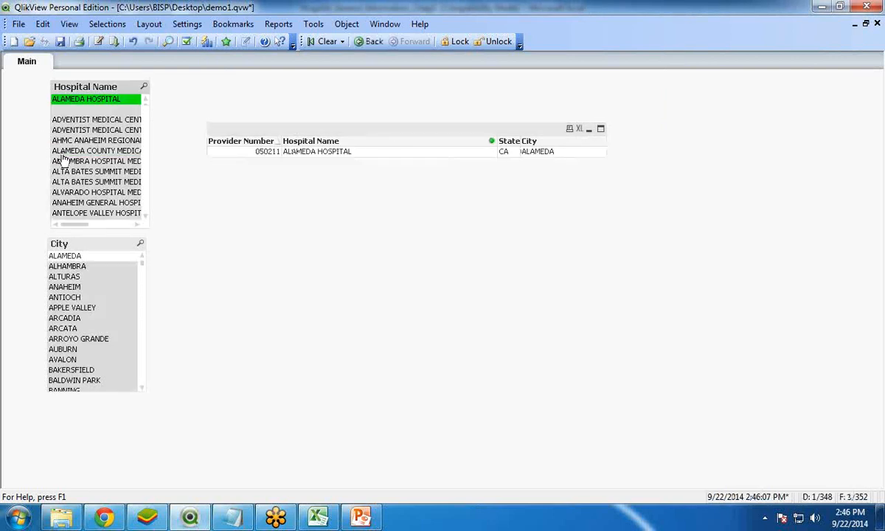
left_click(65, 172)
left_click(64, 287)
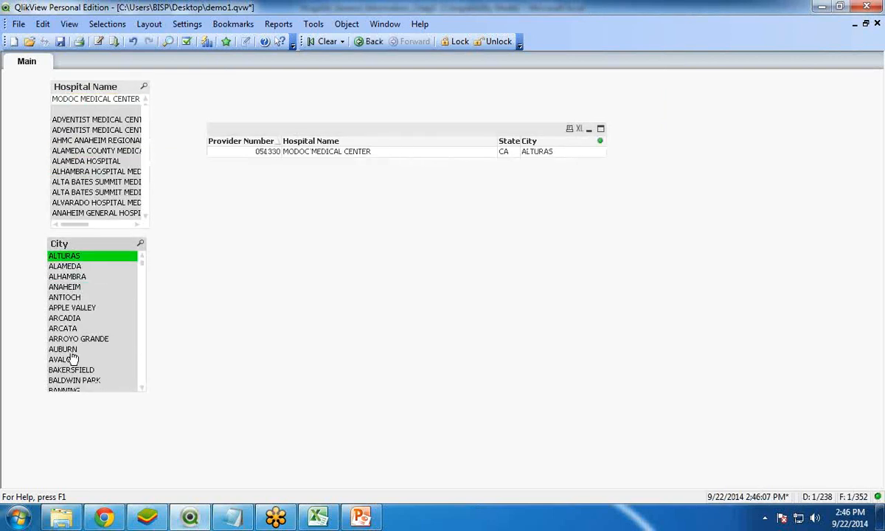
left_click(63, 349)
left_click(67, 318)
left_click(65, 297)
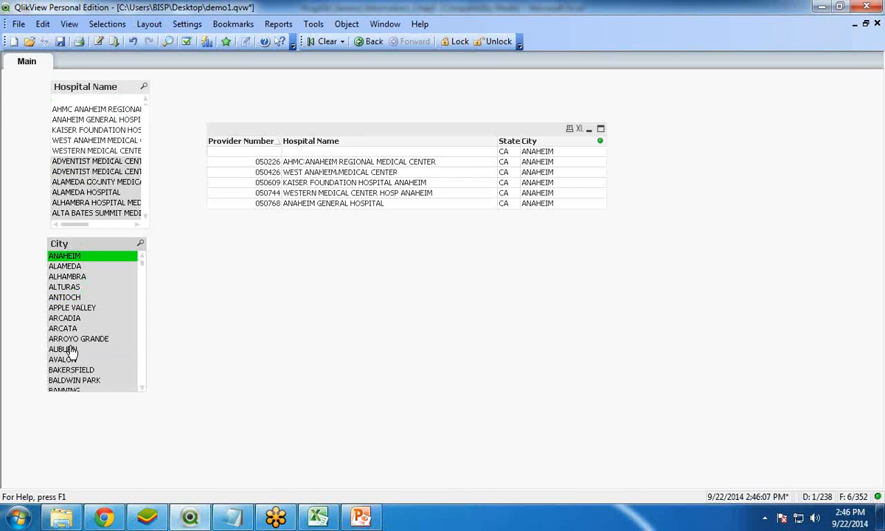
left_click(65, 350)
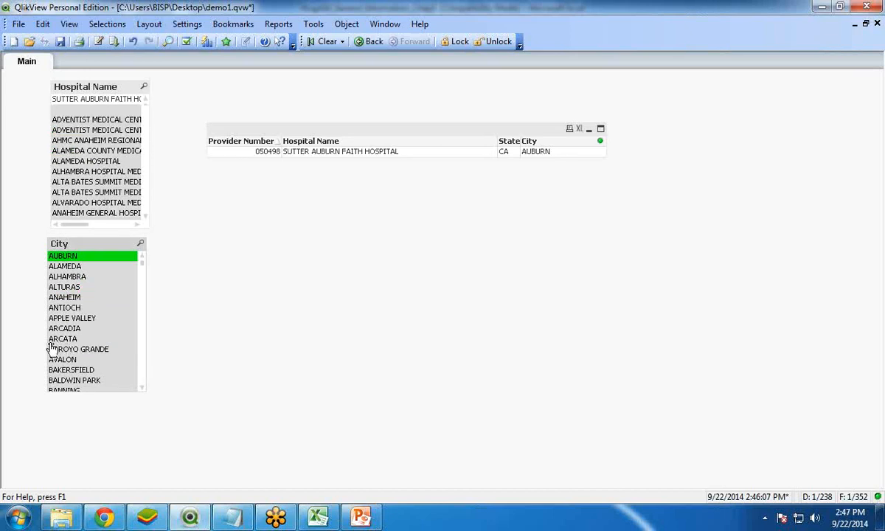